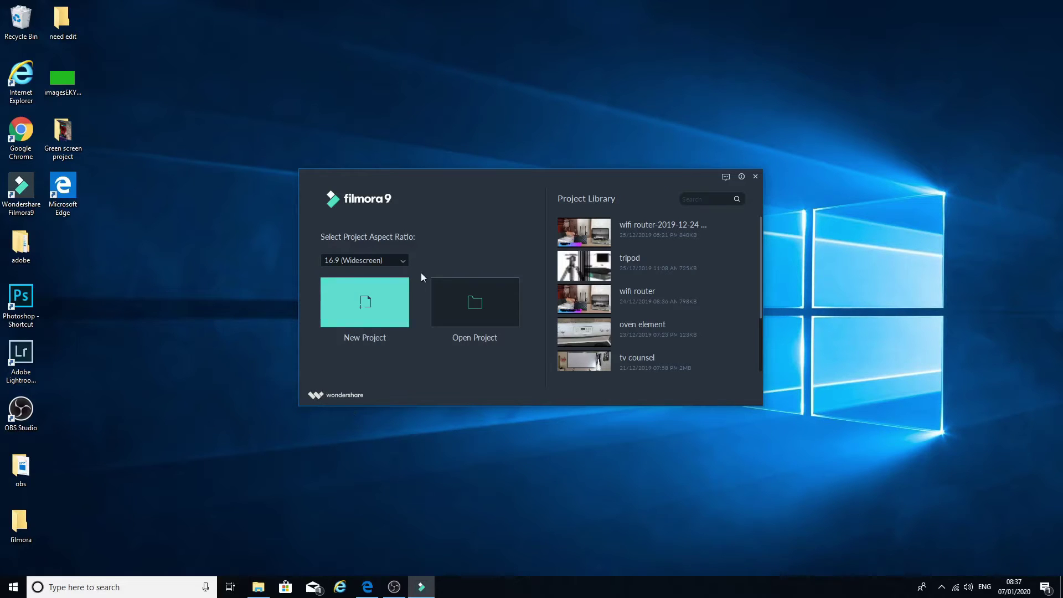
Create a new project, import the lake clip MAH00862 and place it on the video track, keeping the project settings.
click(367, 303)
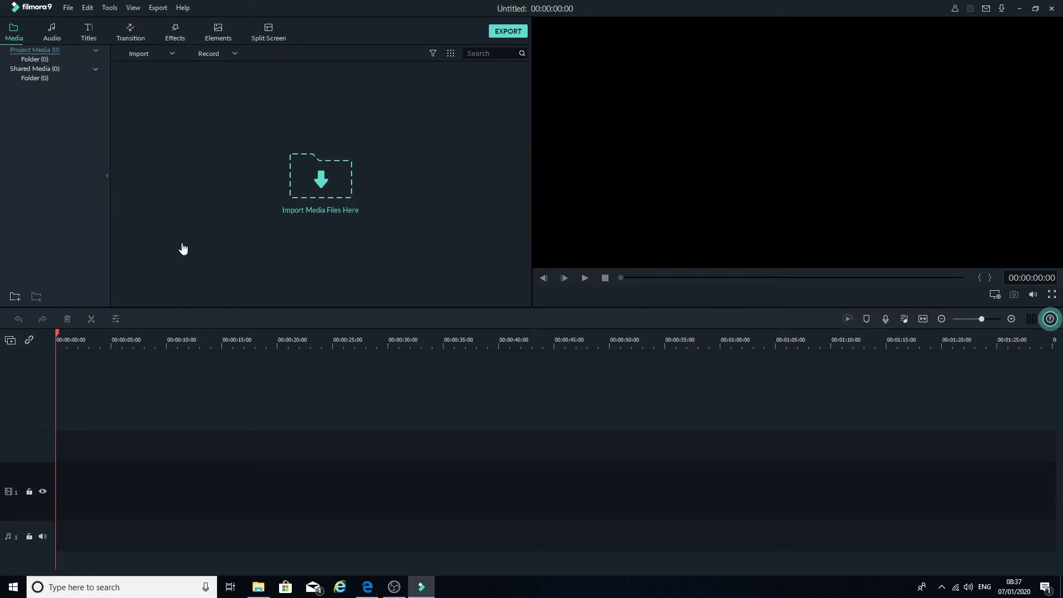
click(322, 194)
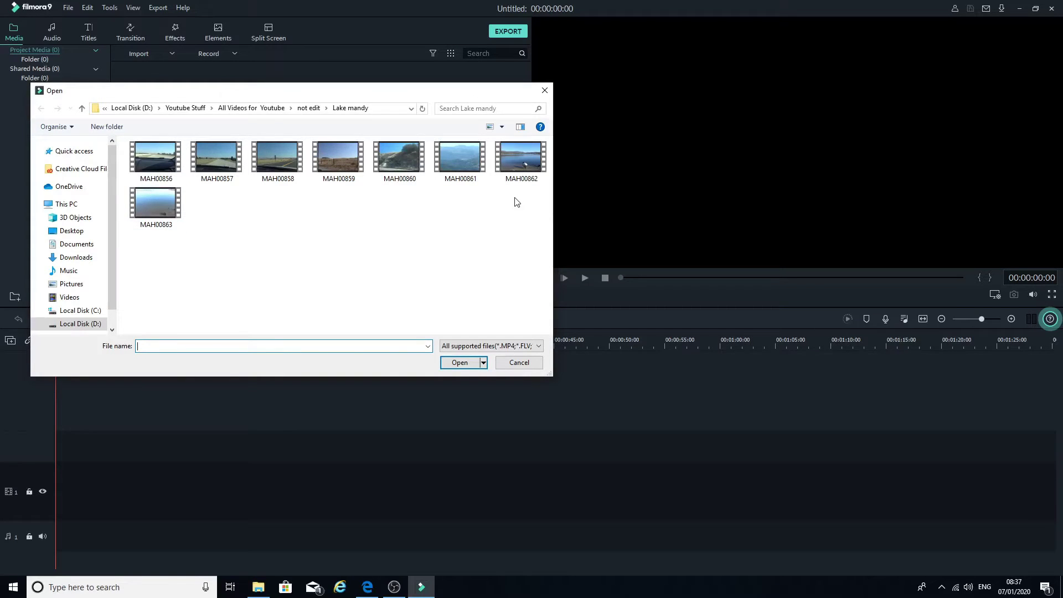
click(521, 163)
click(464, 362)
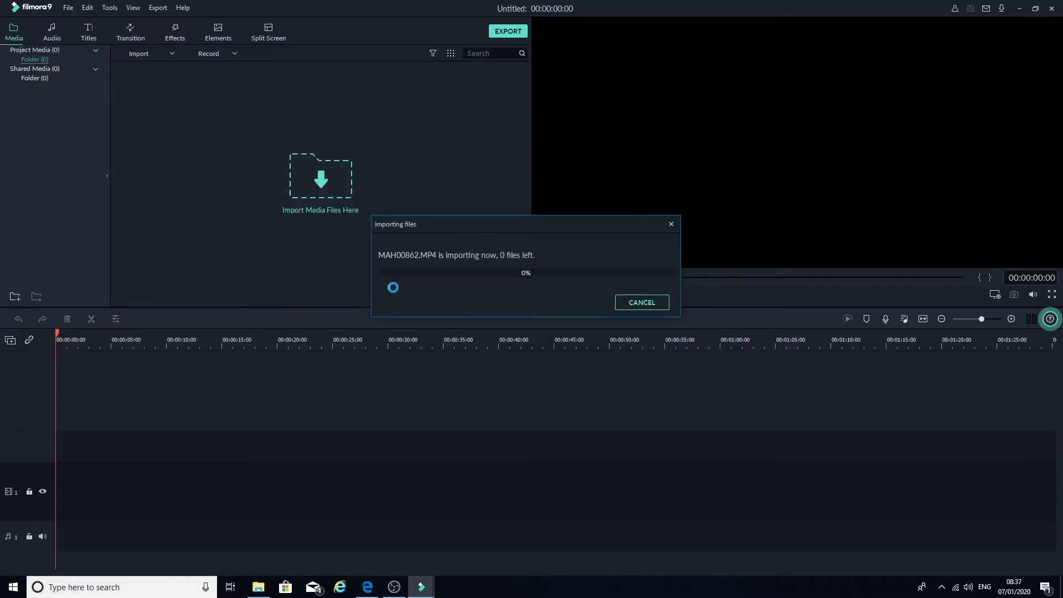
drag(168, 121, 55, 497)
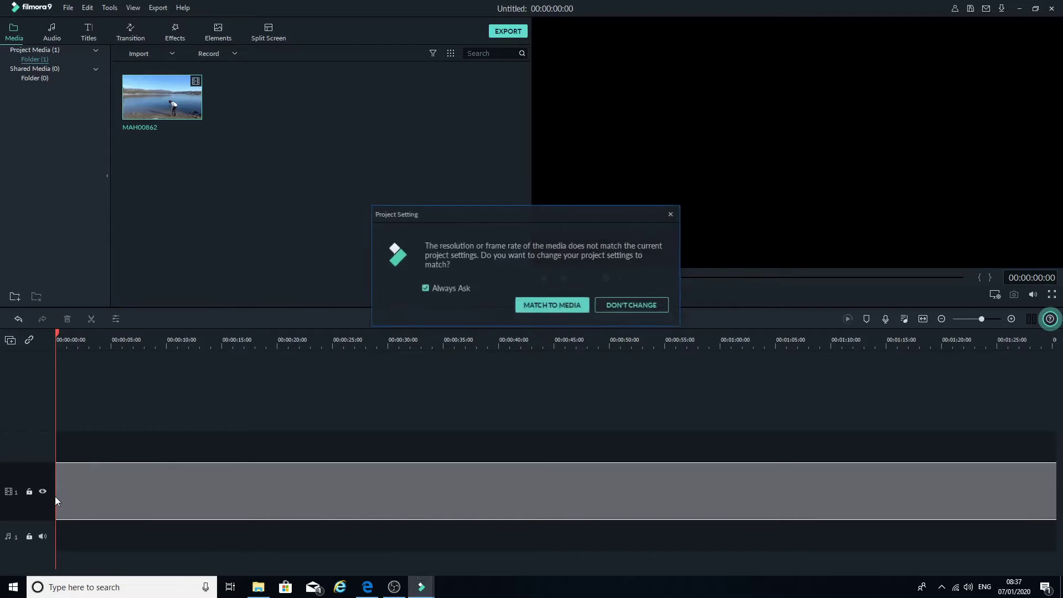
click(619, 308)
Trim the end of MAH00862 to 00:00:42:08, shortening the project to 00:00:45:00.
drag(155, 575, 188, 575)
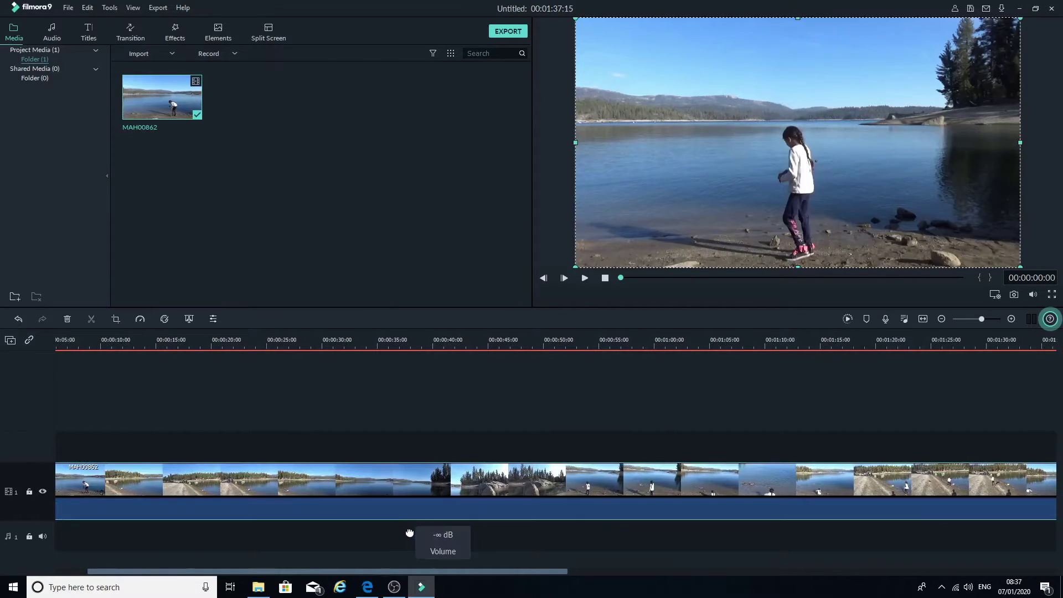
drag(380, 571, 497, 571)
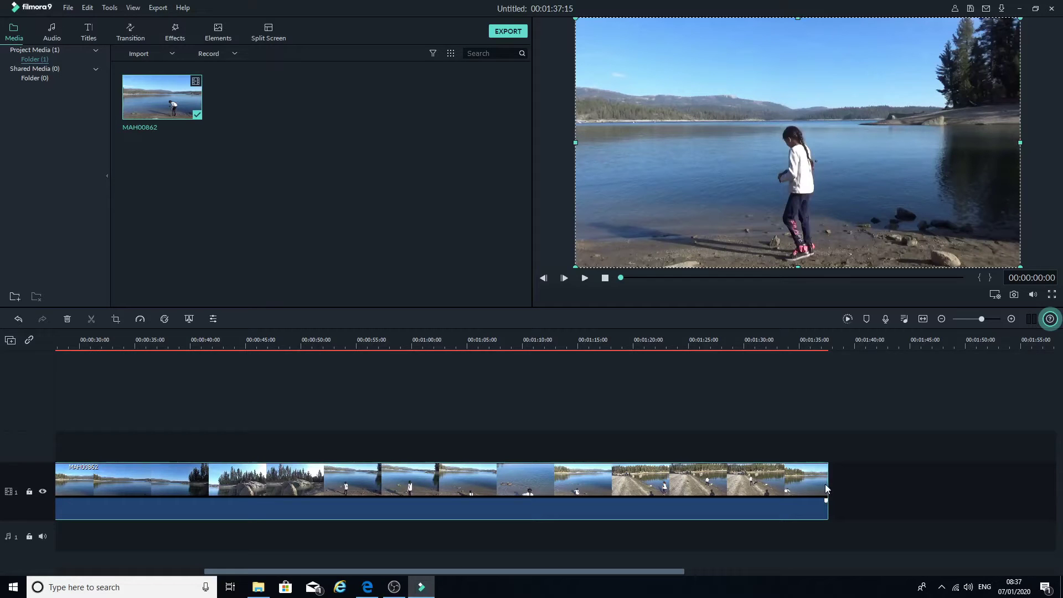
drag(826, 484, 216, 484)
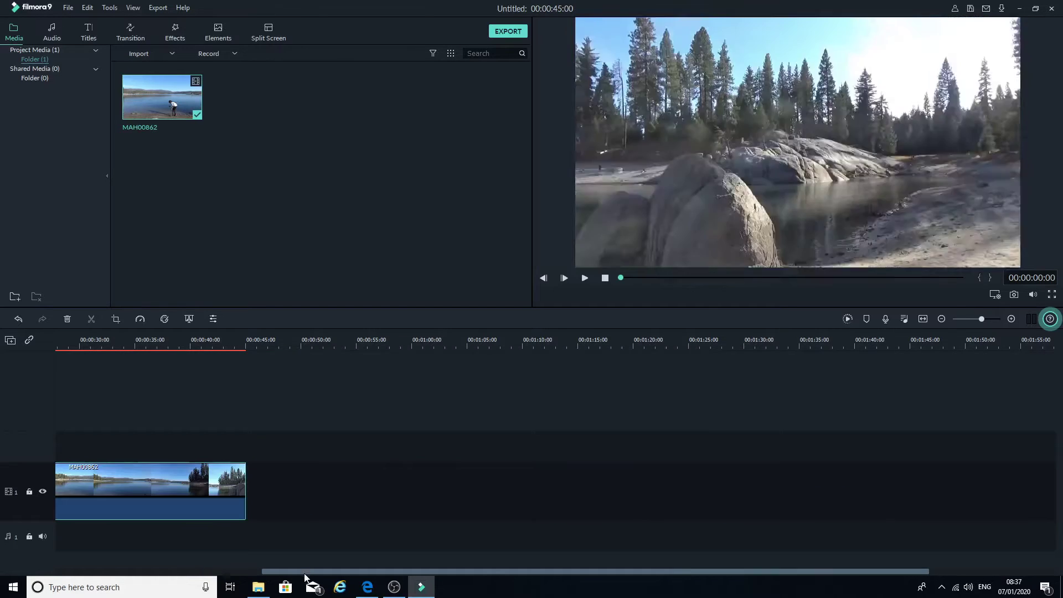
drag(221, 571, 20, 576)
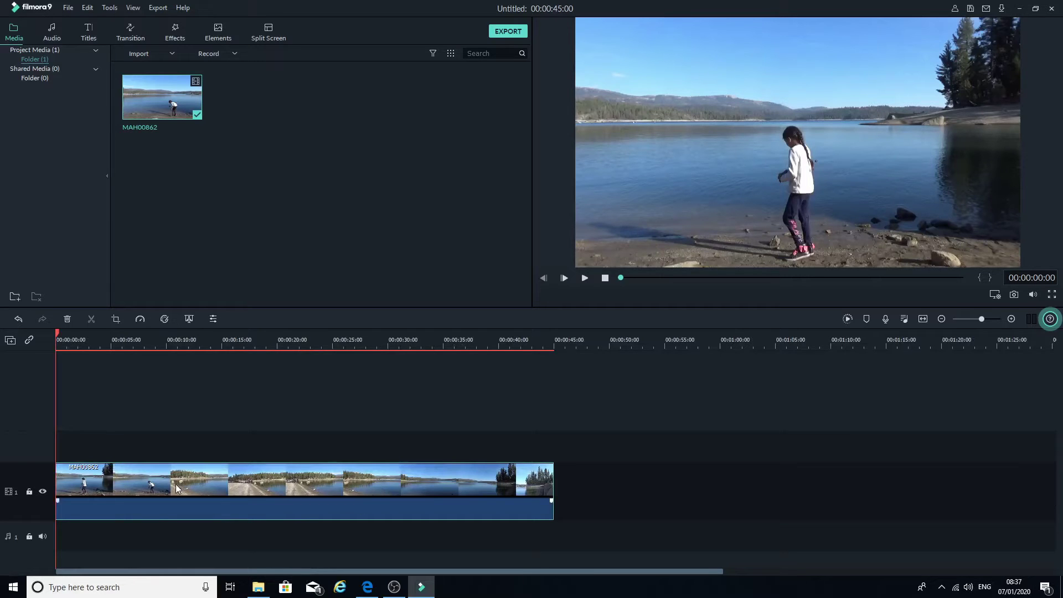
Place the Credit 4 title template on track 2 at the timeline start and open it for editing.
click(88, 35)
scroll(397, 155, down, 10)
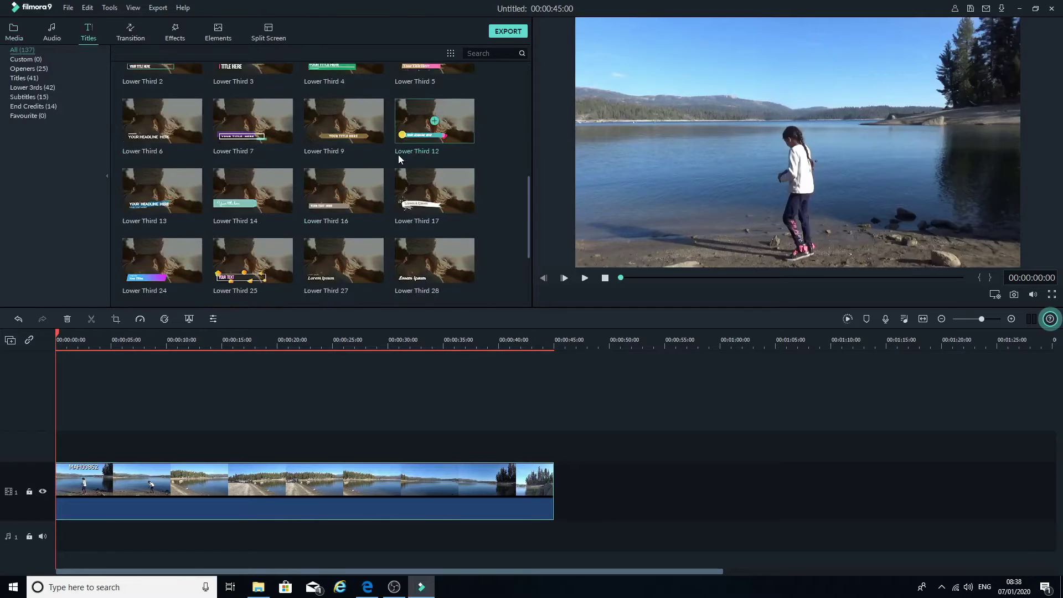
scroll(394, 161, up, 10)
scroll(387, 166, down, 10)
scroll(376, 173, up, 10)
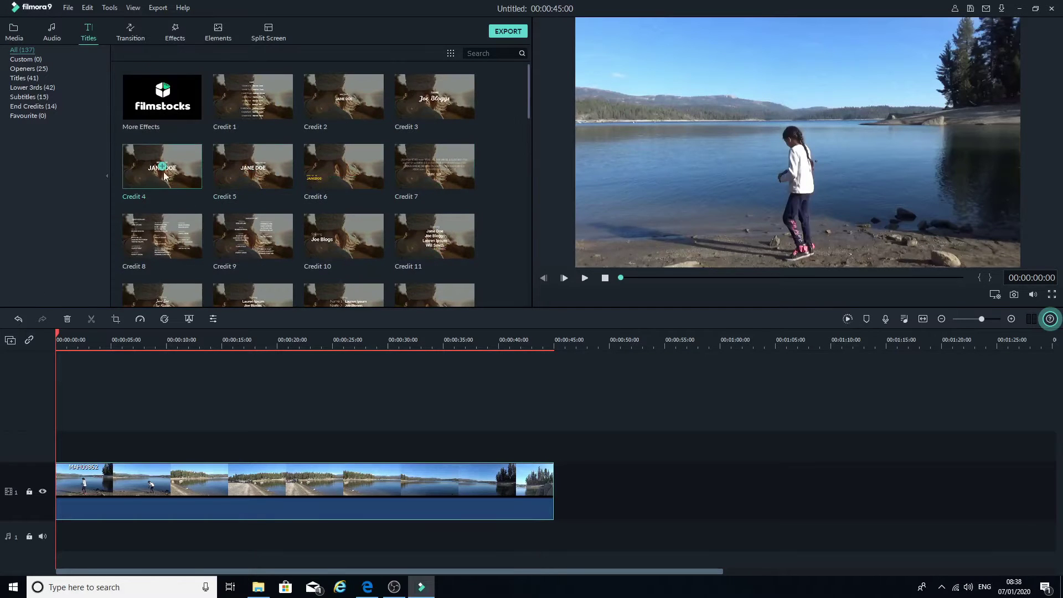
drag(164, 169, 550, 439)
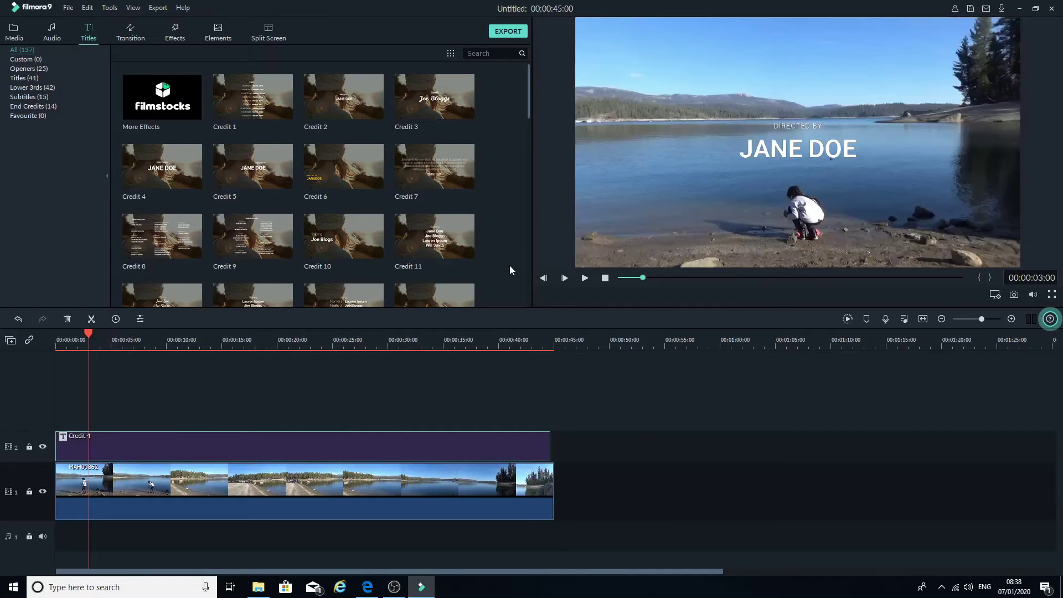
double_click(825, 128)
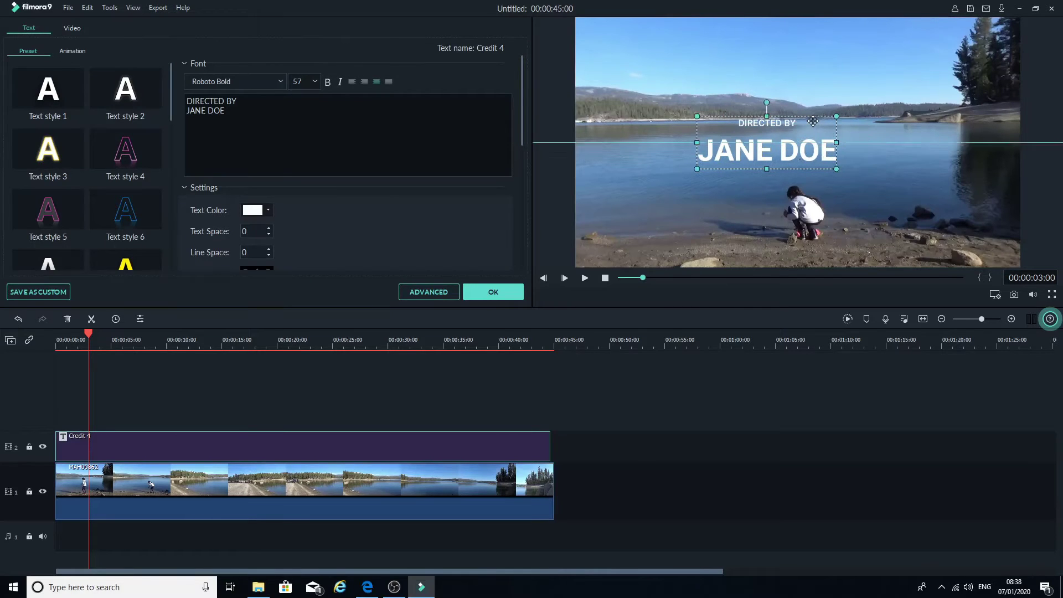
Replace the DIRECTED BY / JANE DOE title text with 'Hello Everyone Welcome'.
click(814, 121)
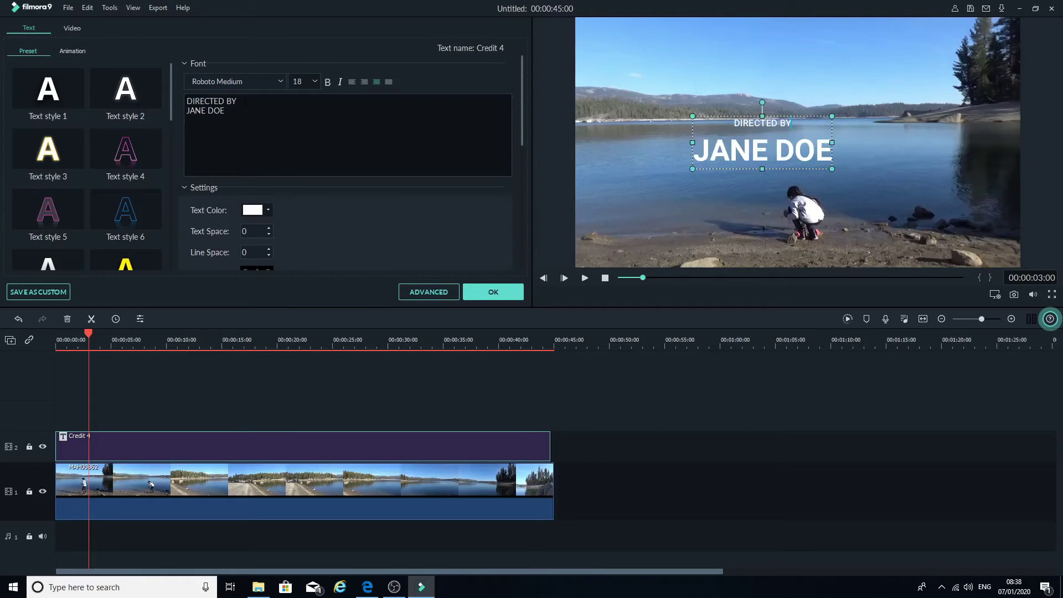
drag(245, 101, 207, 111)
click(285, 112)
key(BackSpace)
key(BackSpace)
key(BackSpace)
key(BackSpace)
key(BackSpace)
key(BackSpace)
key(BackSpace)
key(BackSpace)
key(BackSpace)
key(BackSpace)
key(BackSpace)
key(BackSpace)
key(BackSpace)
key(BackSpace)
key(BackSpace)
key(BackSpace)
key(BackSpace)
key(BackSpace)
key(BackSpace)
key(BackSpace)
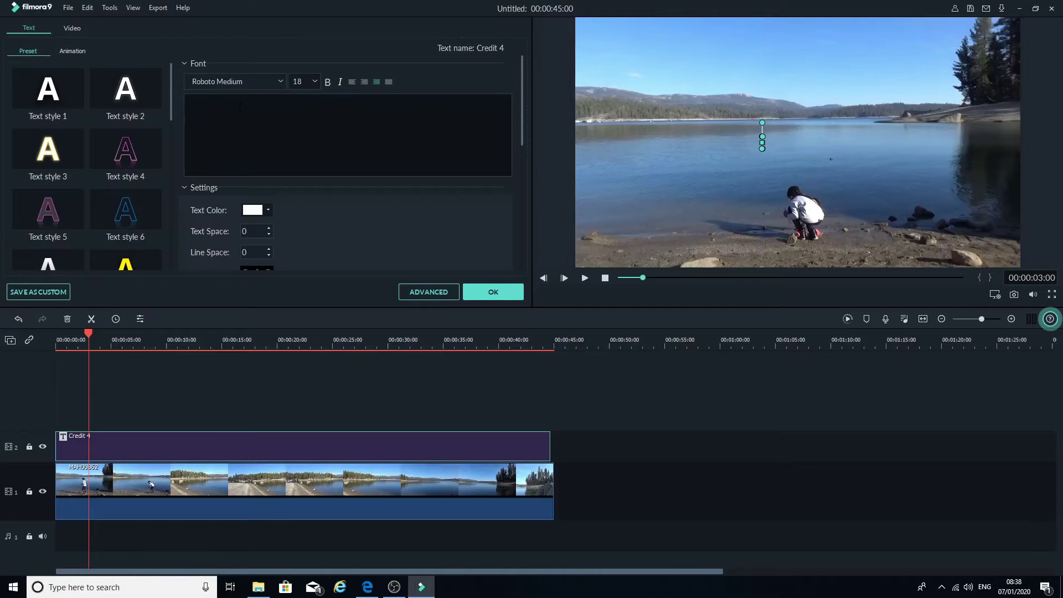
text(Hello EWb)
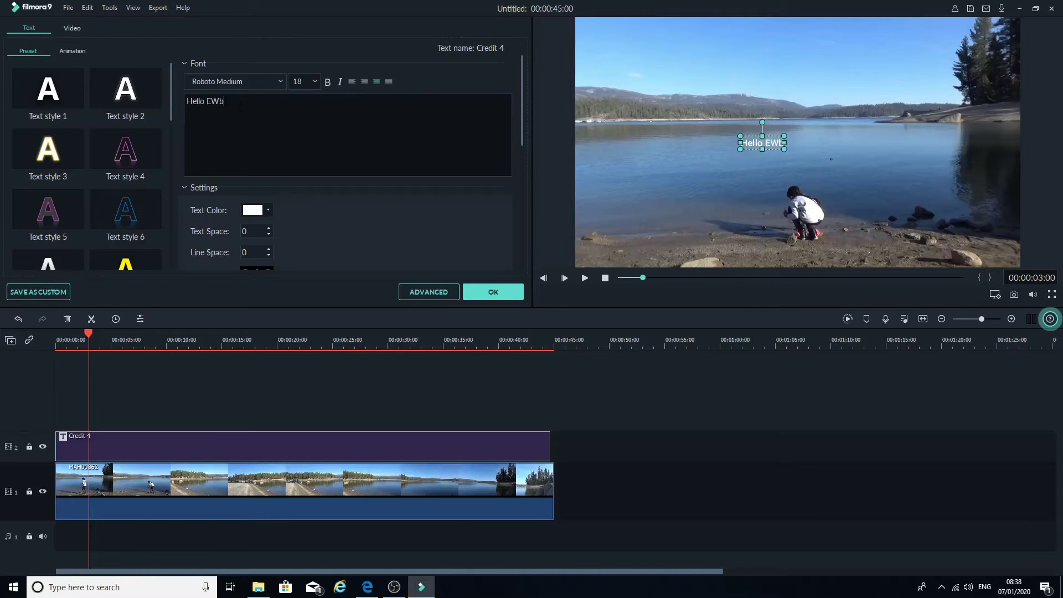
key(BackSpace)
text(very)
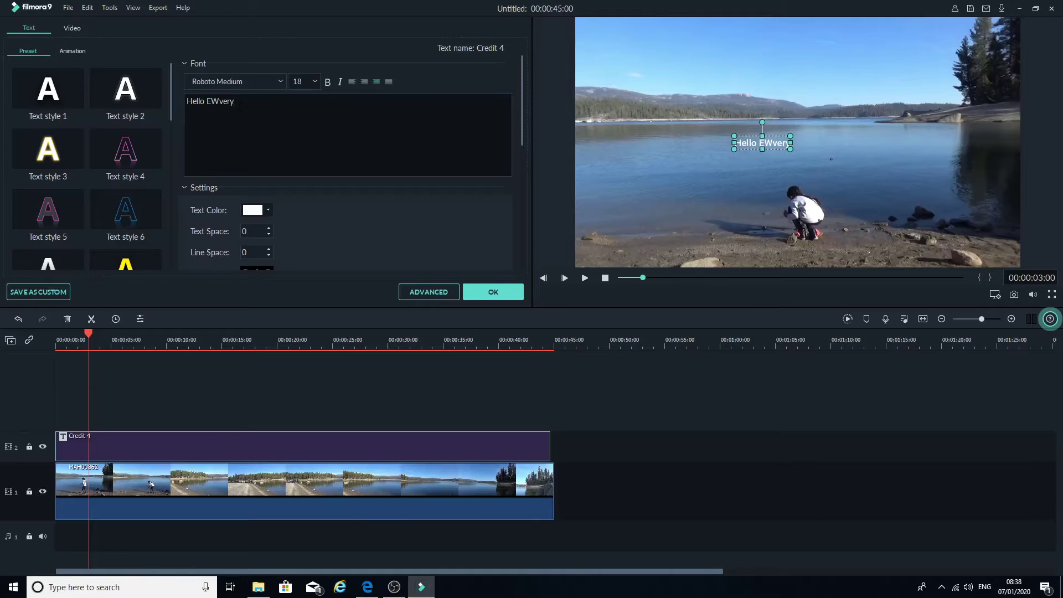
text(one)
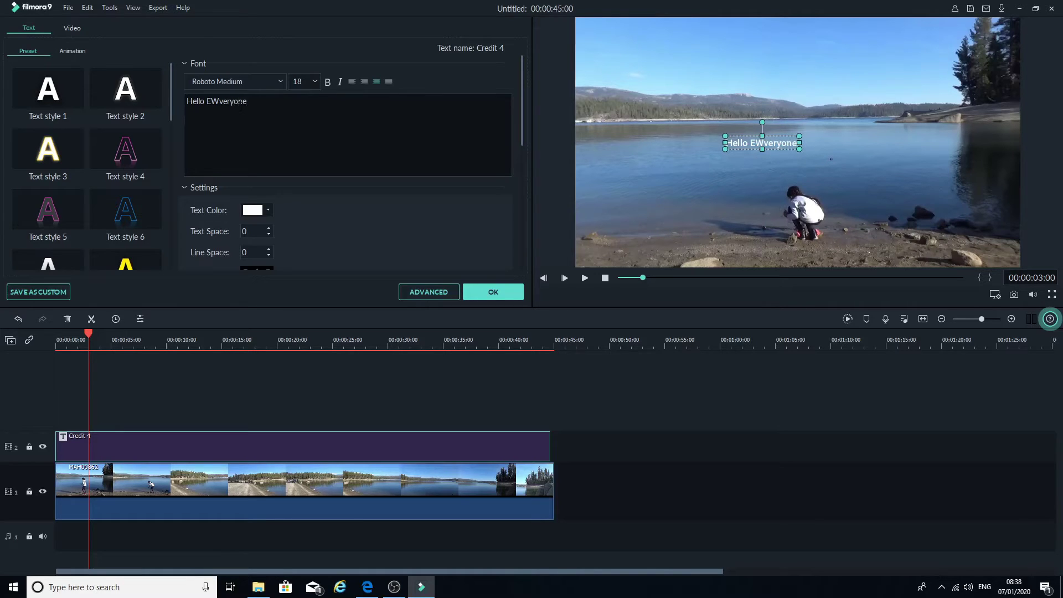
key(BackSpace)
key(BackSpace)
key(BackSpace)
key(BackSpace)
key(BackSpace)
key(BackSpace)
key(BackSpace)
key(BackSpace)
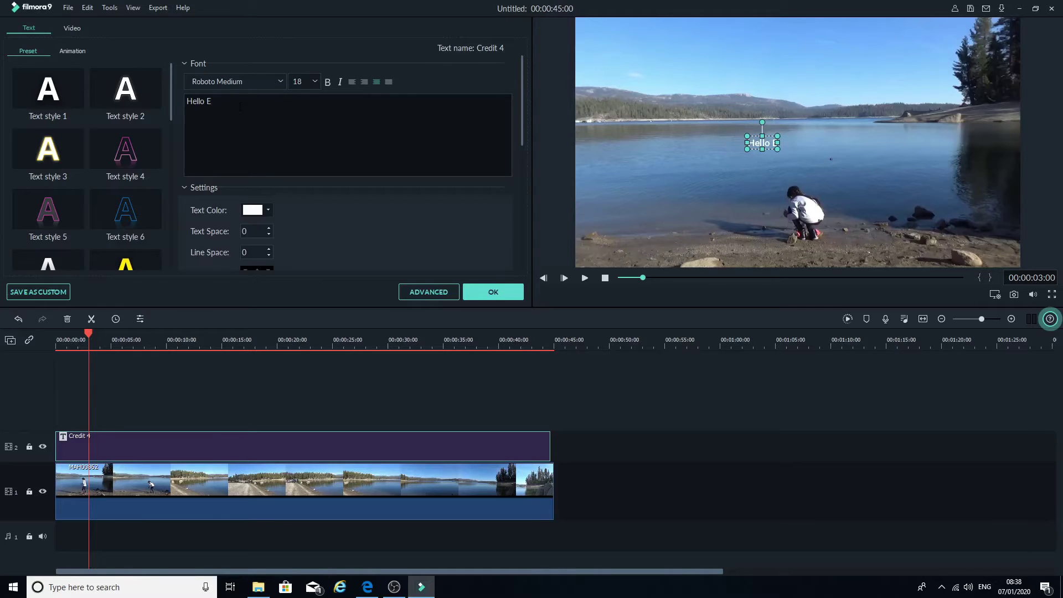
text(veryone)
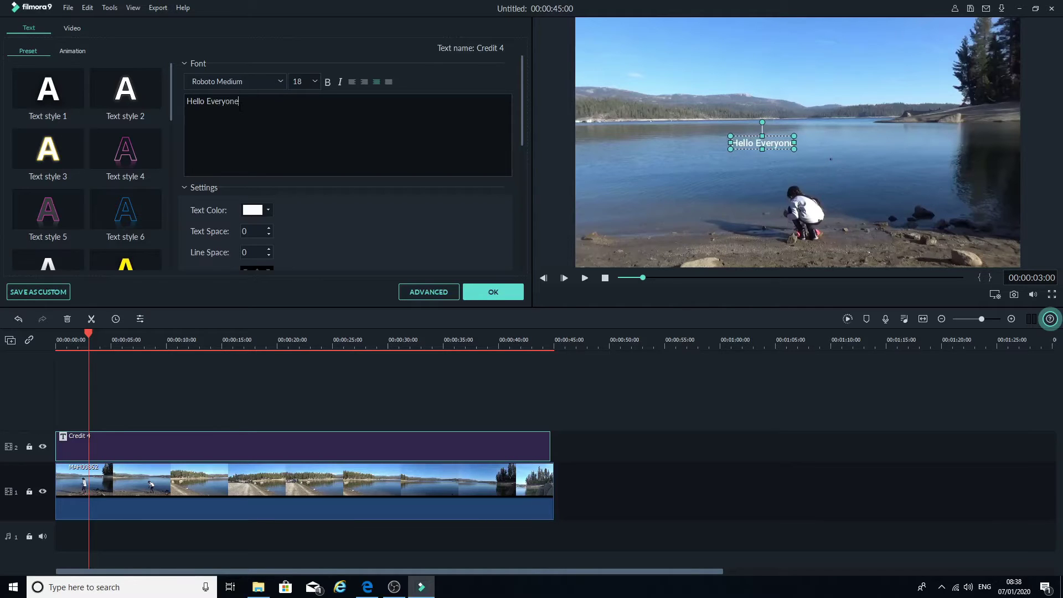
text( Wel)
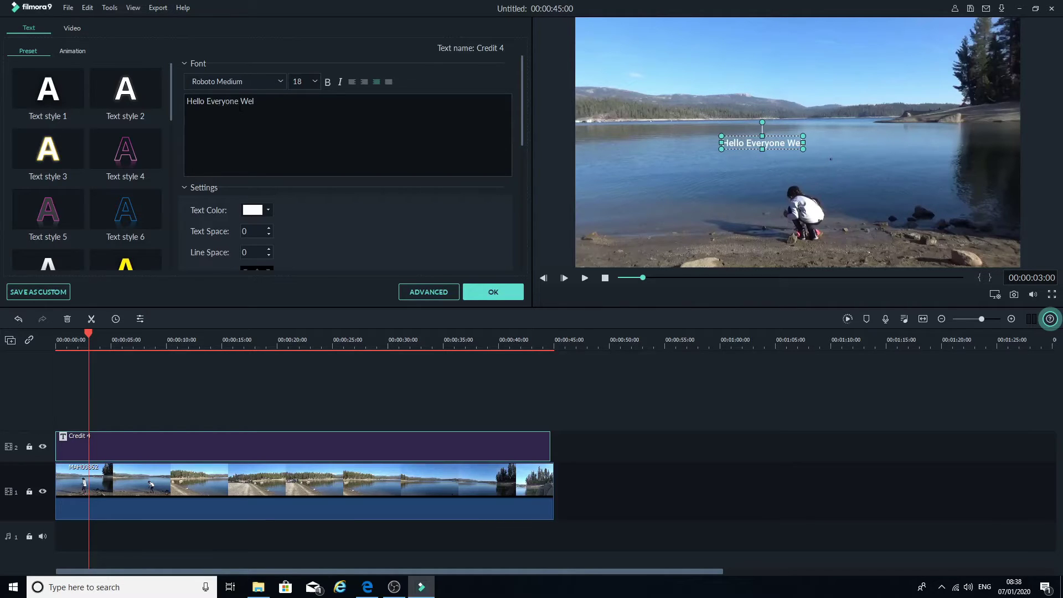
text(come)
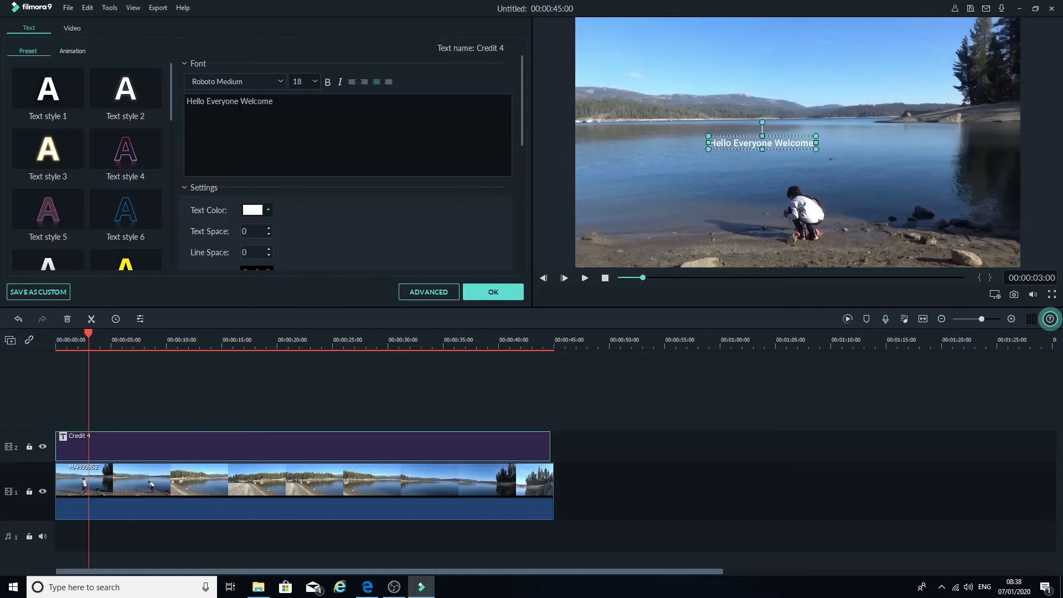
click(315, 82)
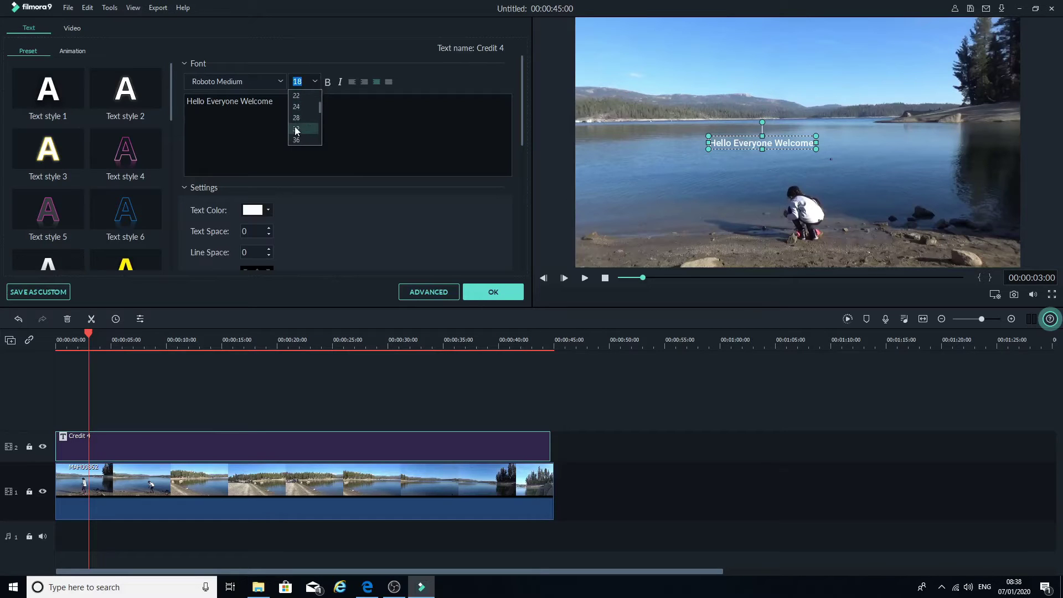
scroll(297, 130, down, 1)
Set the title font size to 40 and copy the 'Hello Everyone Welcome' text.
click(296, 116)
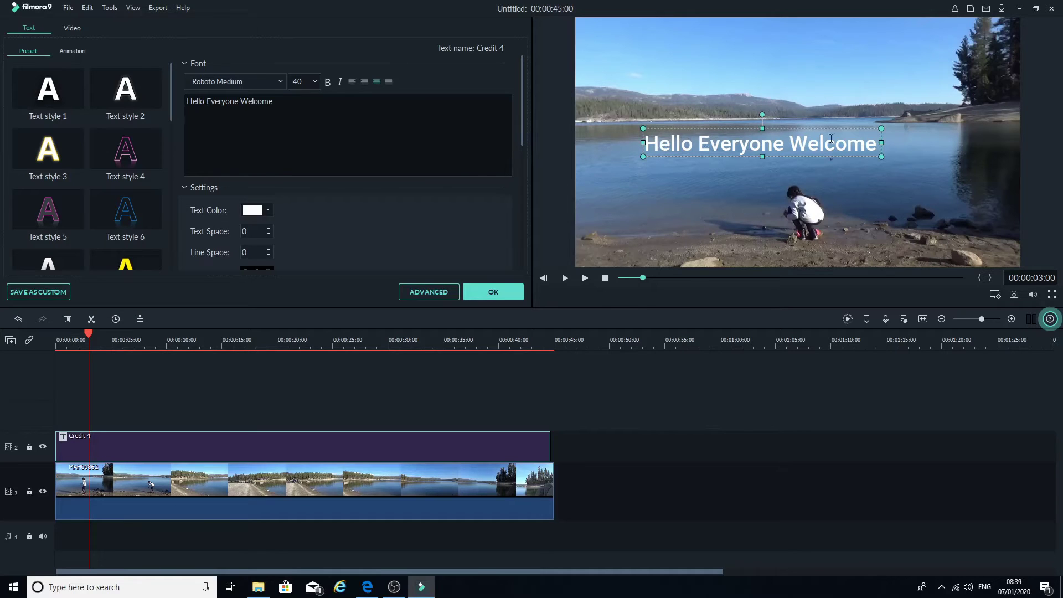
drag(274, 101, 195, 102)
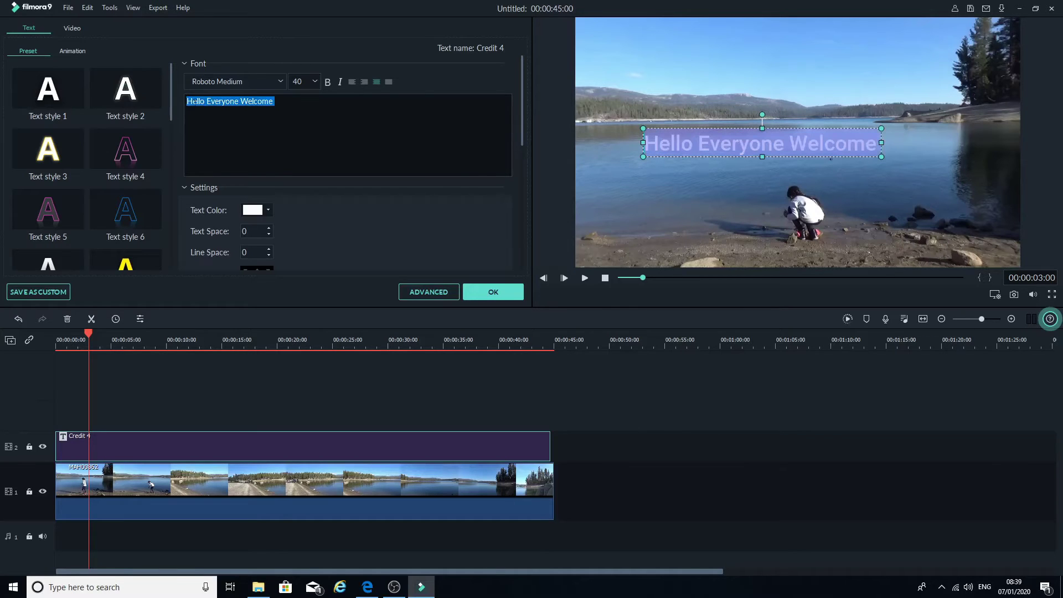
right_click(223, 101)
click(249, 114)
mouse_move(367, 593)
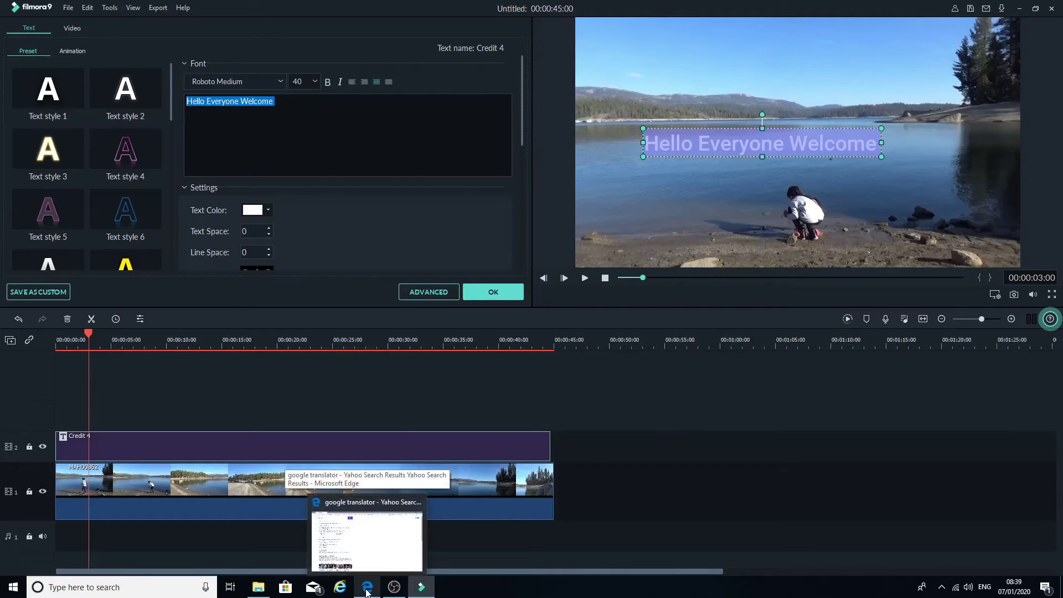
In Edge, open Google Translate from the Yahoo 'google translator' results.
click(367, 592)
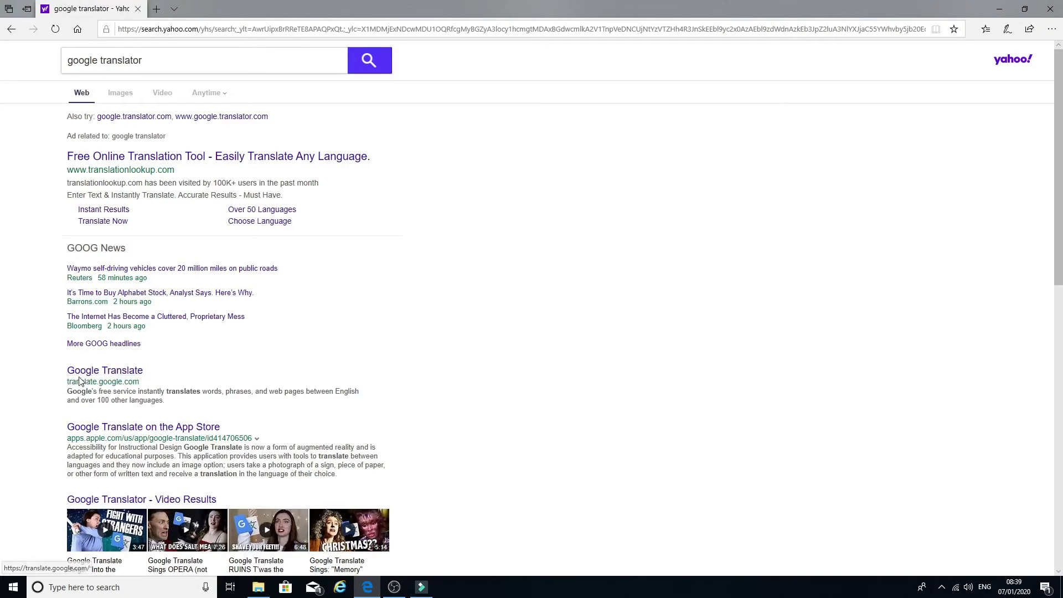
click(130, 382)
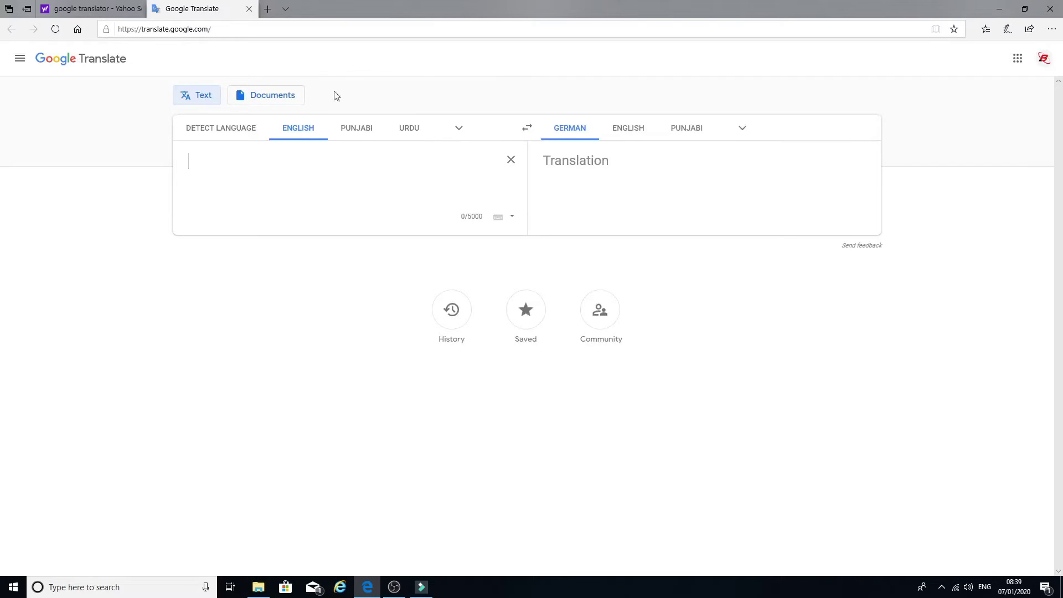
Paste 'Hello Everyone Welcome' into Google Translate's English source box, with German as the target.
click(304, 132)
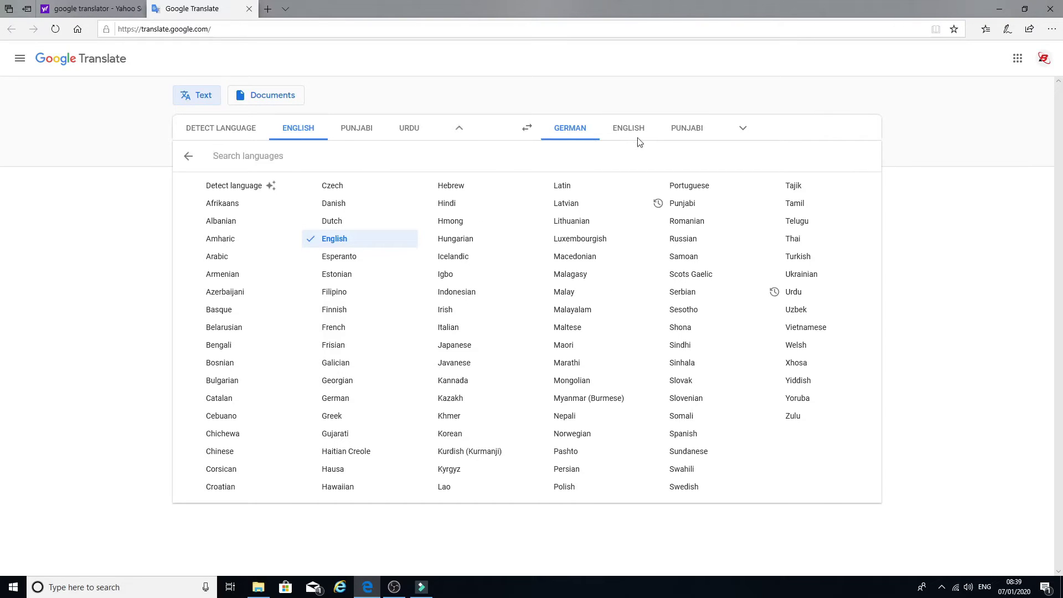
click(300, 131)
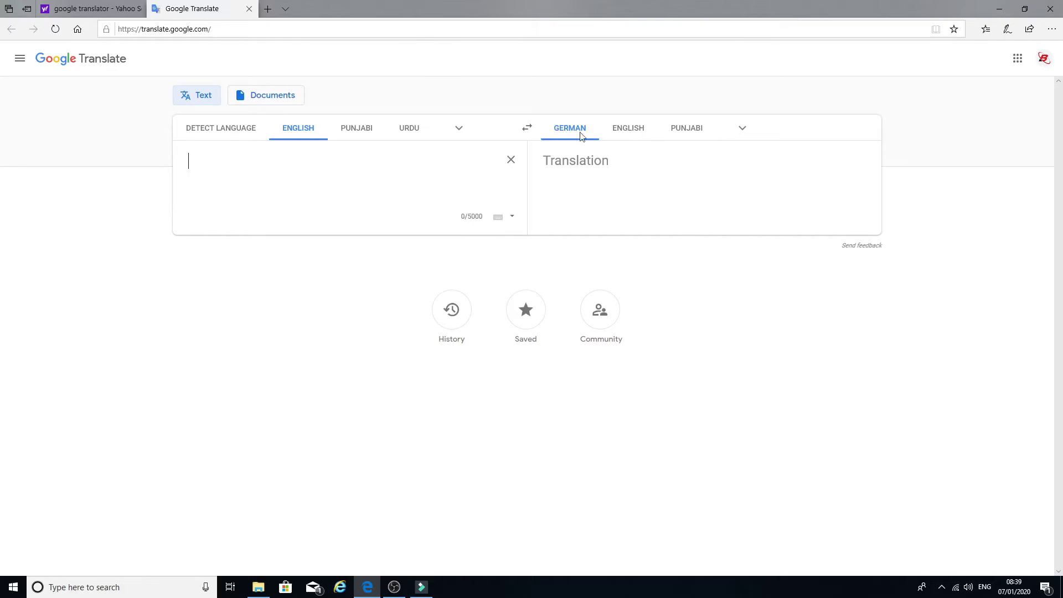
click(229, 168)
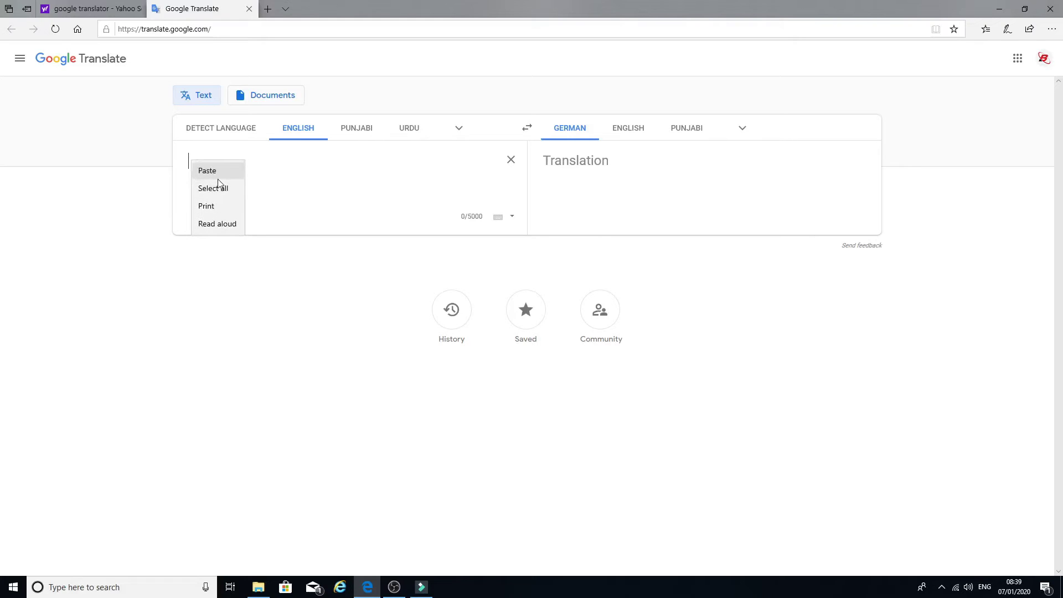
click(216, 183)
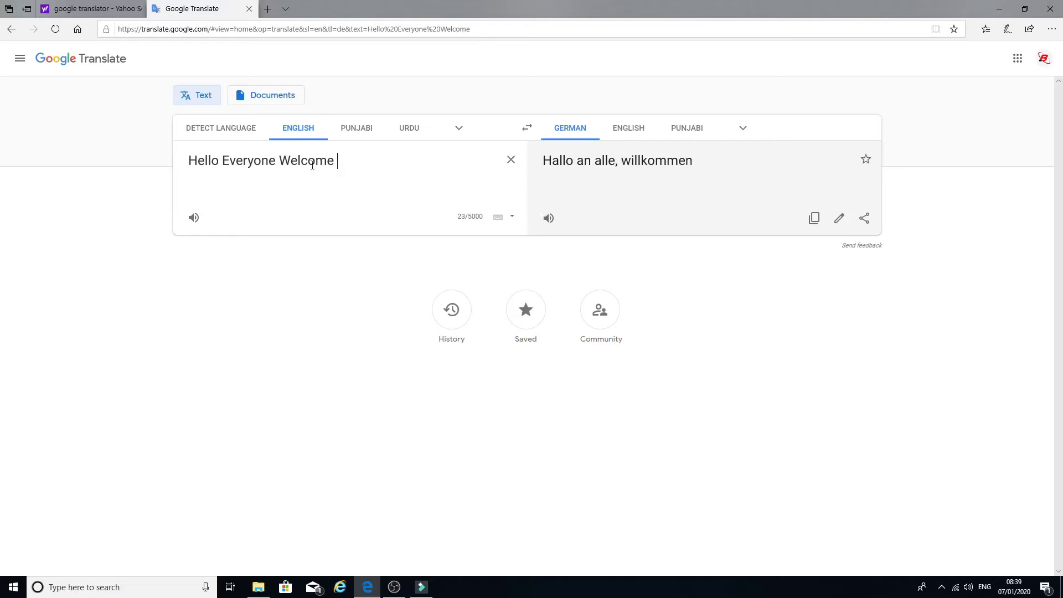
Copy the German translation 'Hallo an alle, willkommen' and return to Filmora.
drag(646, 162, 548, 161)
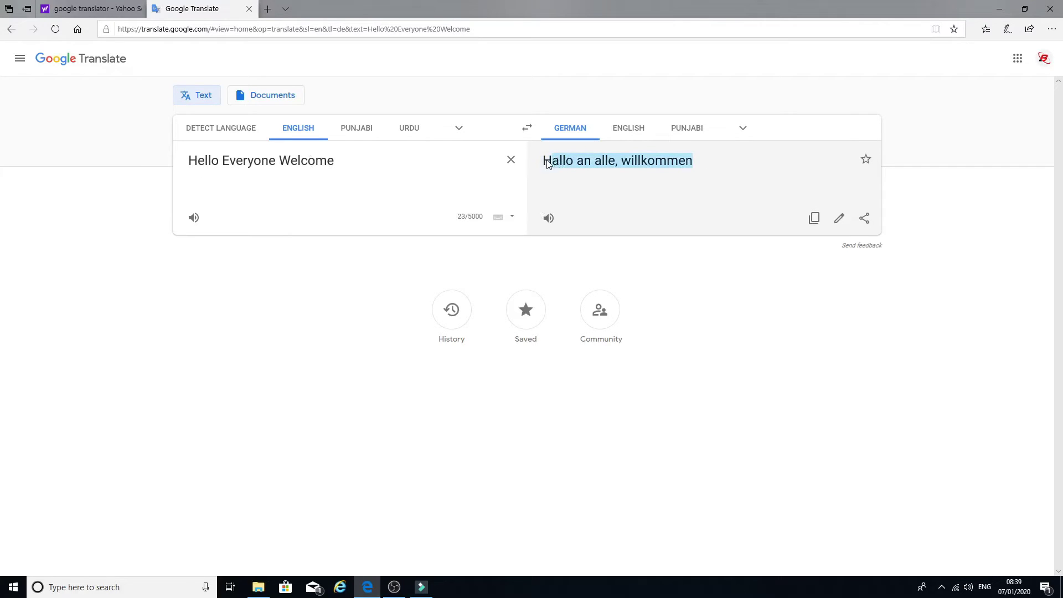
right_click(598, 160)
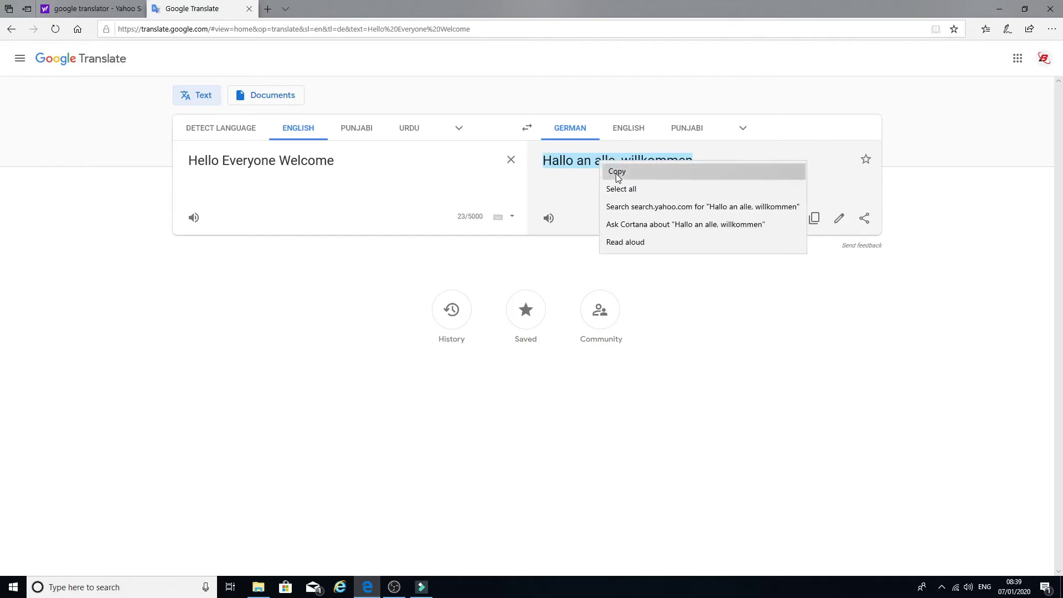
click(617, 175)
click(422, 587)
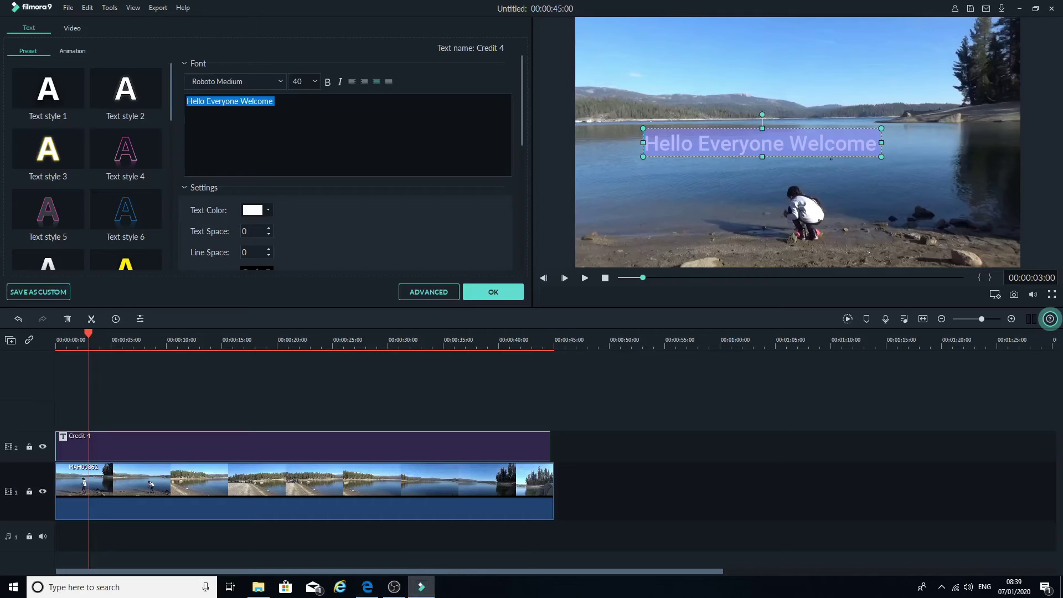
Paste 'Hallo an alle, willkommen' as a new second line below 'Hello Everyone Welcome'.
click(293, 106)
key(Return)
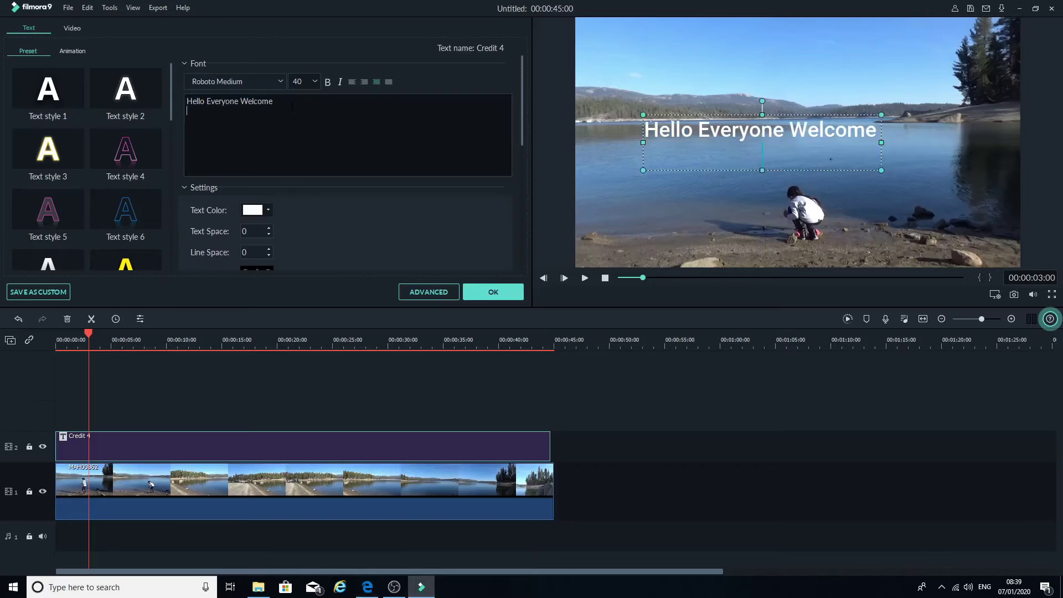
key(ctrl+v)
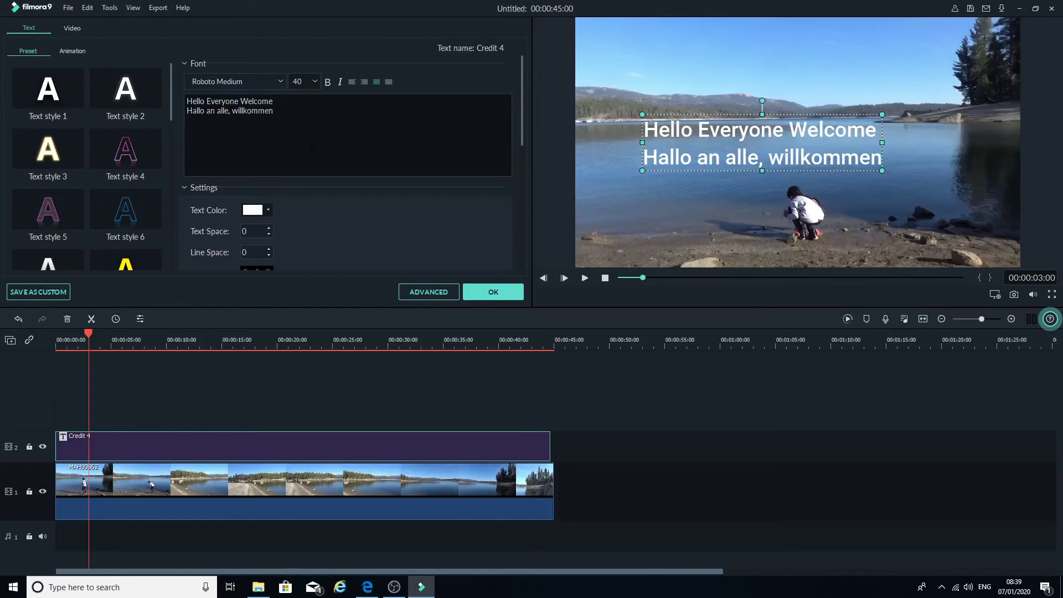
click(367, 587)
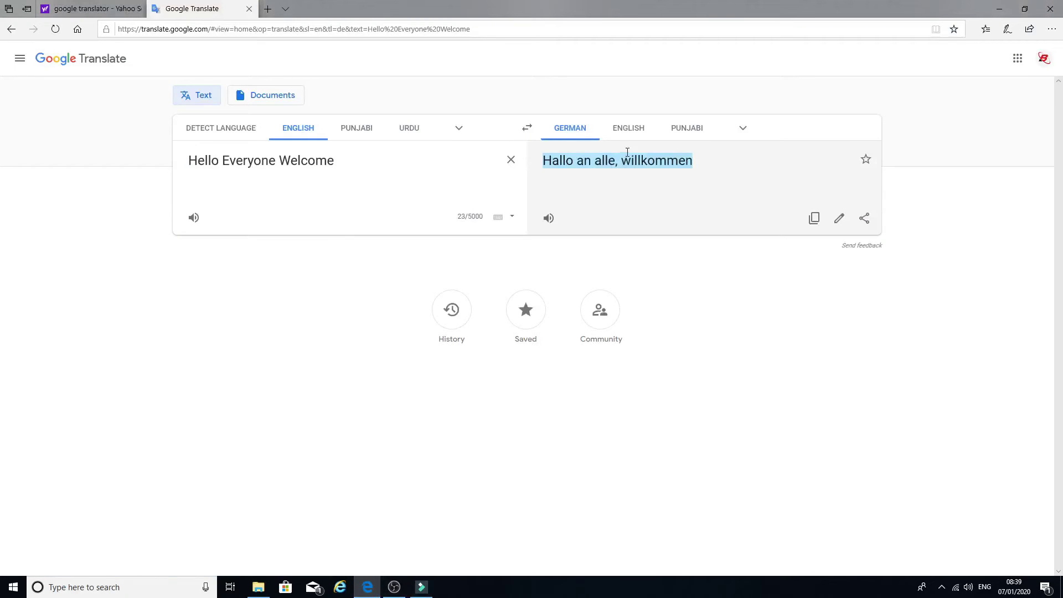
Switch the target language to Punjabi and copy the translation 'ਹੈਲੋ ਸਭ ਨੂੰ ਜੀ ਆਇਆਂ ਨੂੰ'.
click(693, 133)
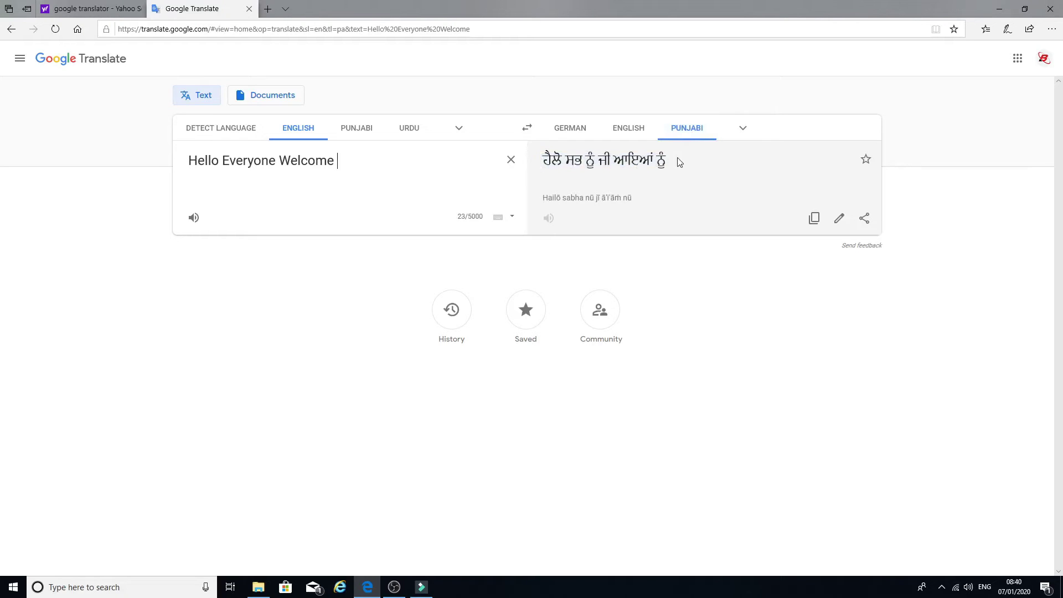
drag(677, 161, 544, 161)
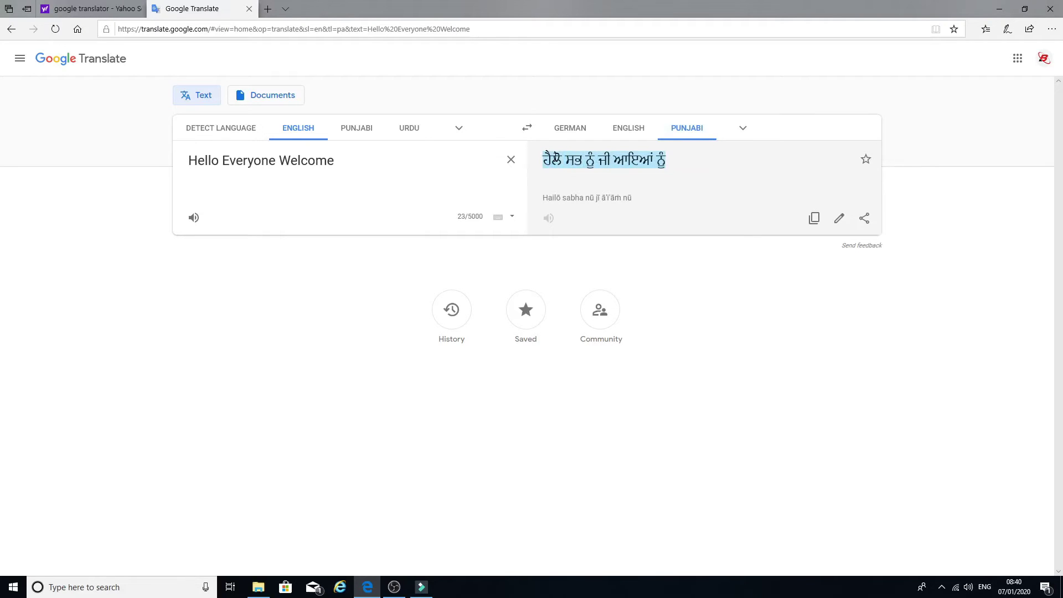
right_click(553, 160)
click(568, 168)
Back in Filmora, paste 'ਹੈਲੋ ਸਭ ਨੂੰ ਜੀ ਆਇਆਂ ਨੂੰ' as a third title line under the German.
click(422, 588)
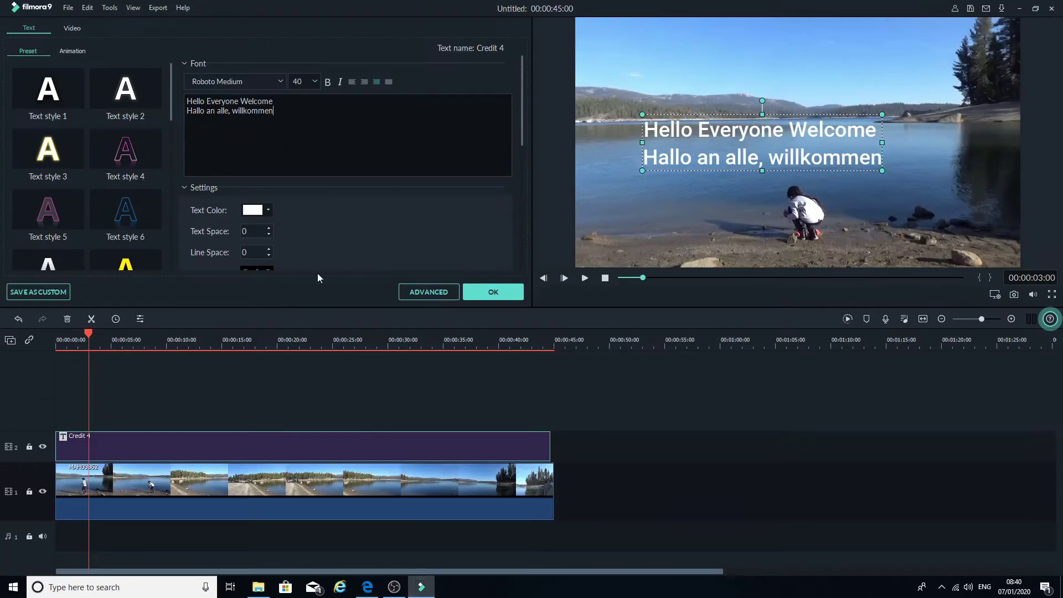
key(Return)
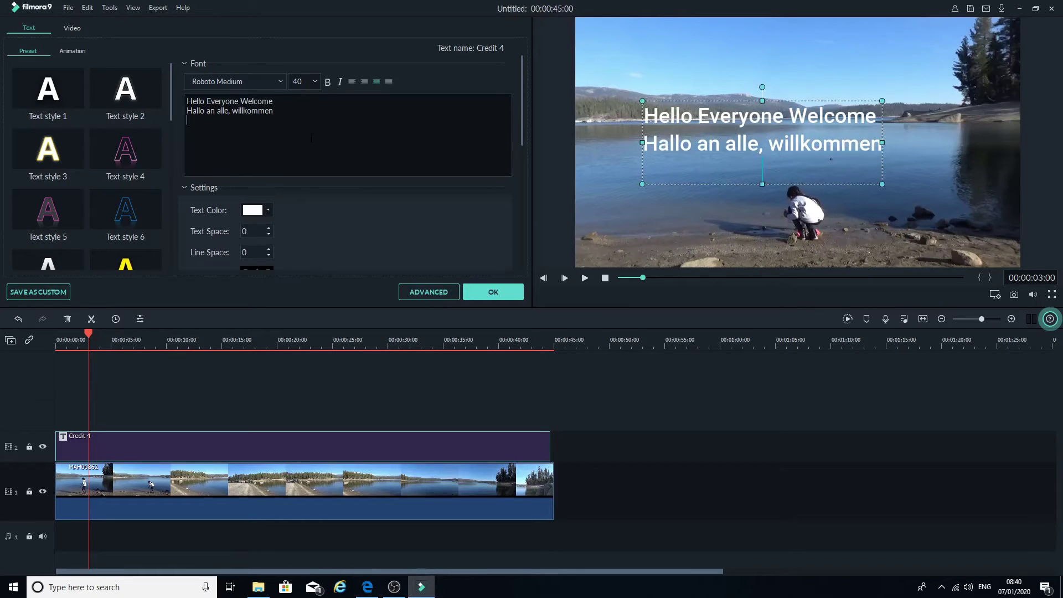
key(ctrl+v)
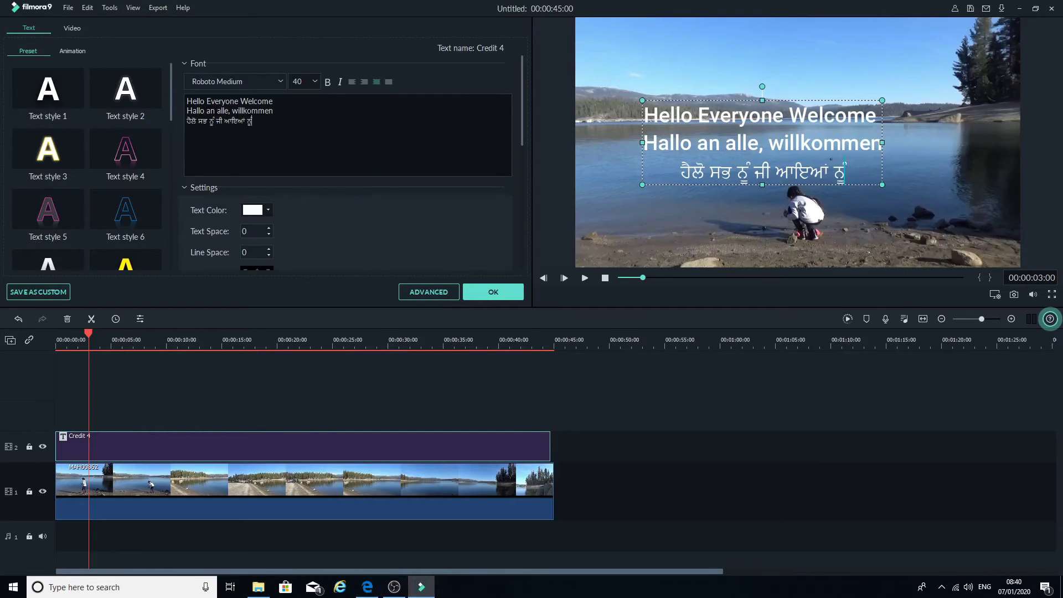
In Google Translate, replace the source text with 'We will learn how to translate' to get Punjabi.
click(367, 587)
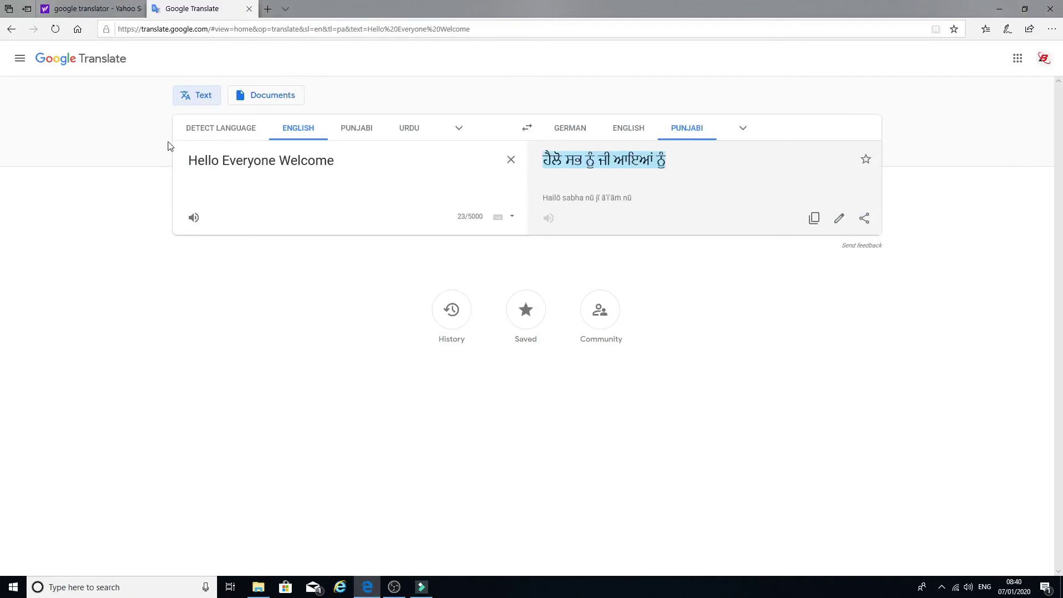
click(261, 148)
key(ctrl+a)
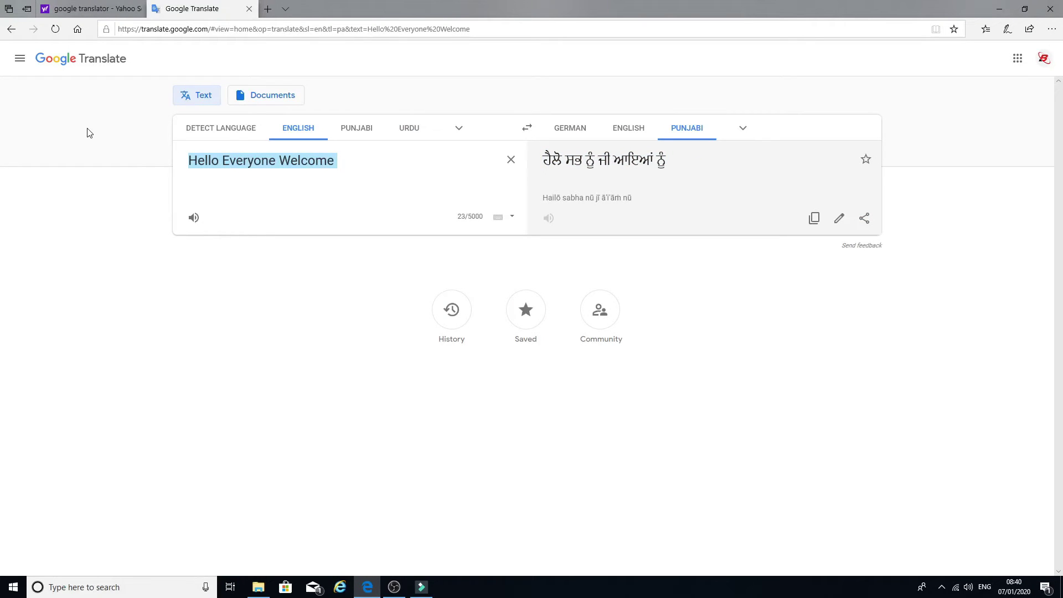
text(We w)
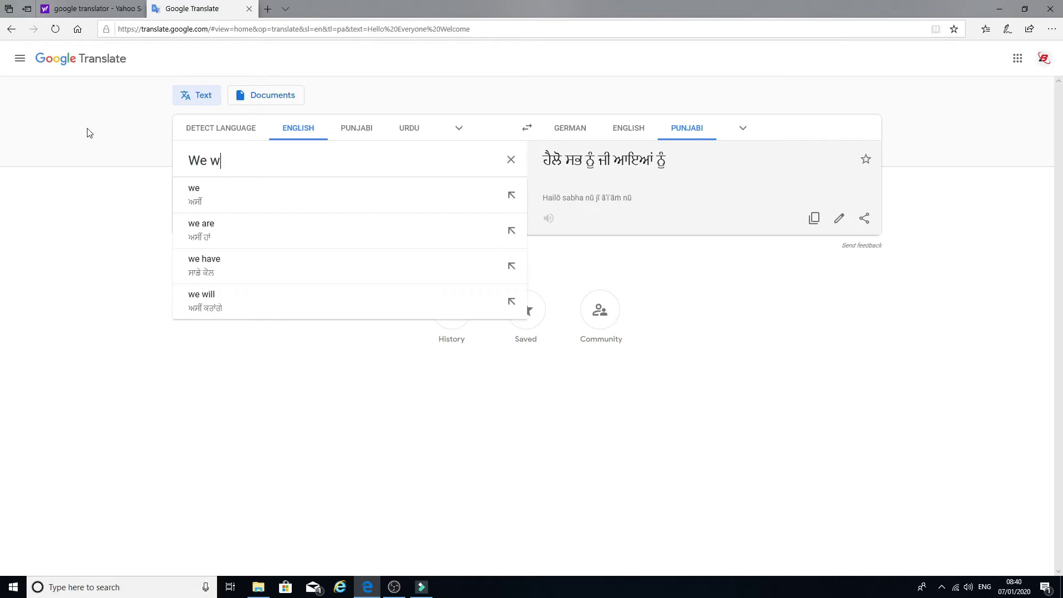
text(ill lear)
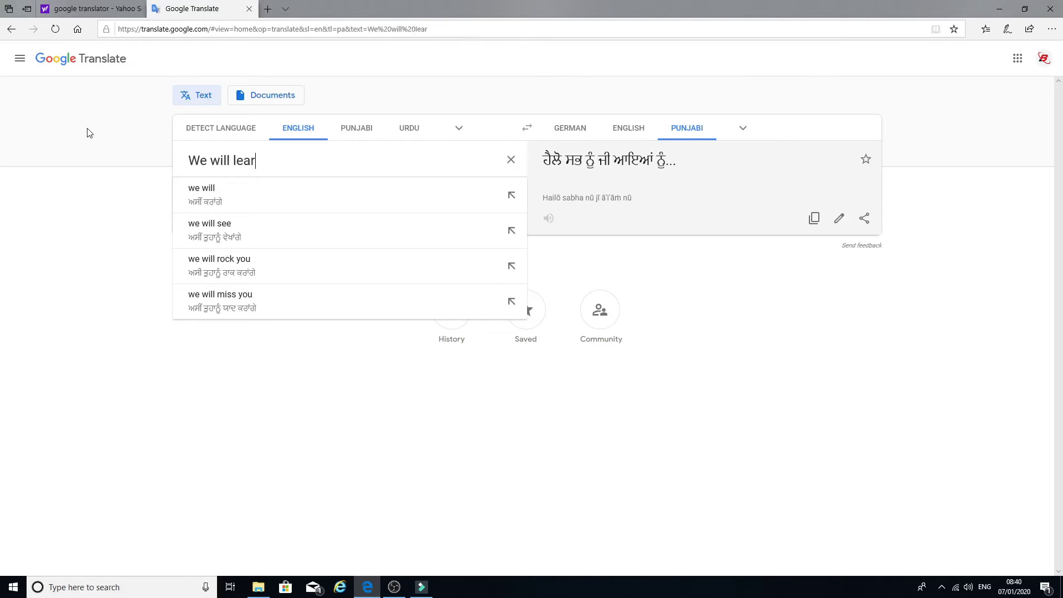
text(n howe)
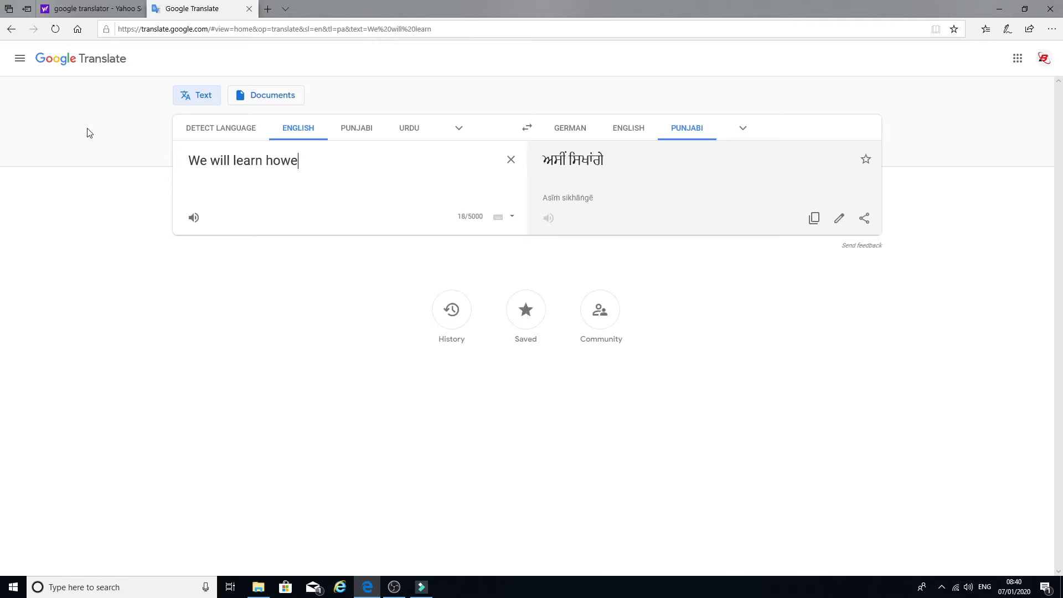
key(BackSpace)
key(BackSpace)
text(w)
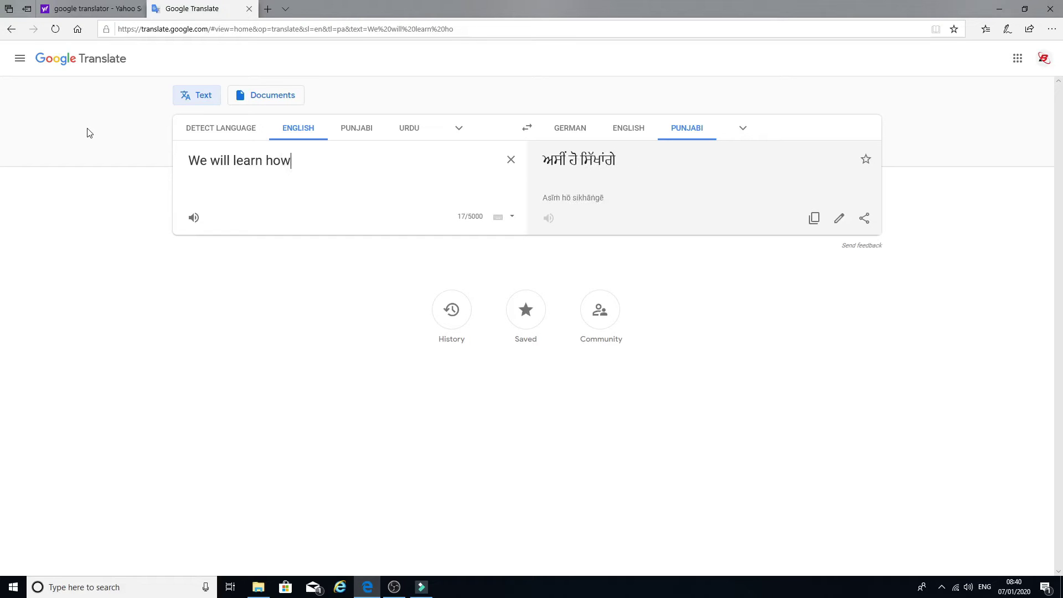
text( to tr)
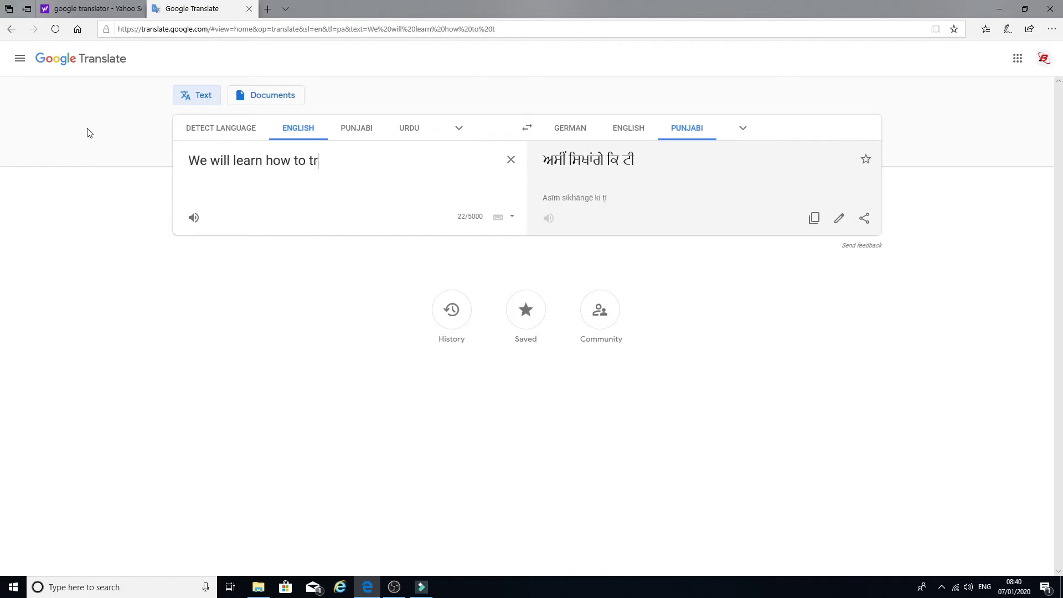
text(anslate)
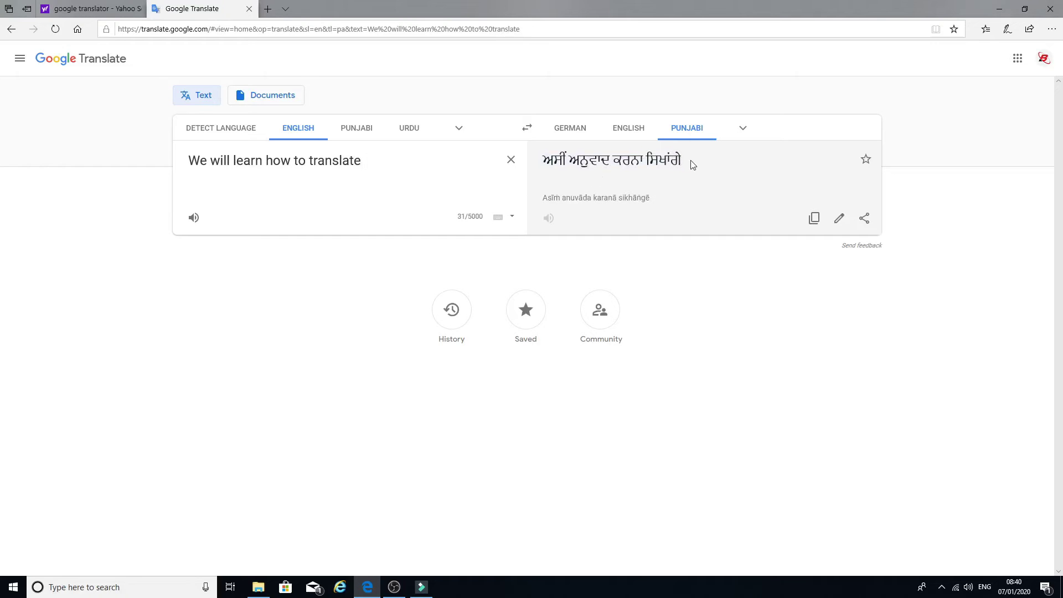
Copy the Punjabi translation, paste it as the title's fourth line, and reopen the Credit 4 text settings.
drag(693, 165, 567, 163)
right_click(579, 154)
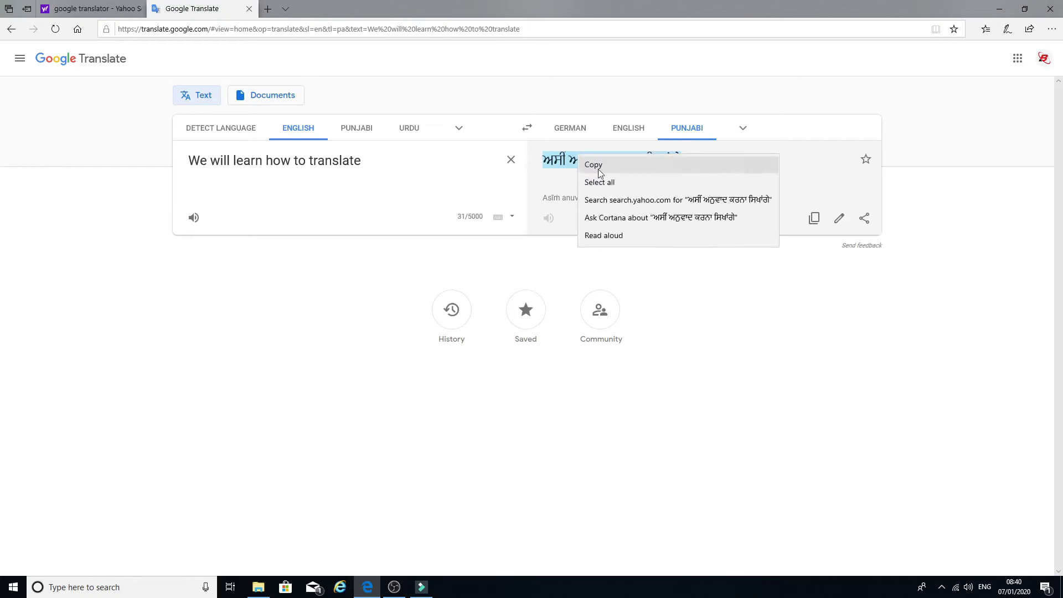
click(584, 166)
click(420, 588)
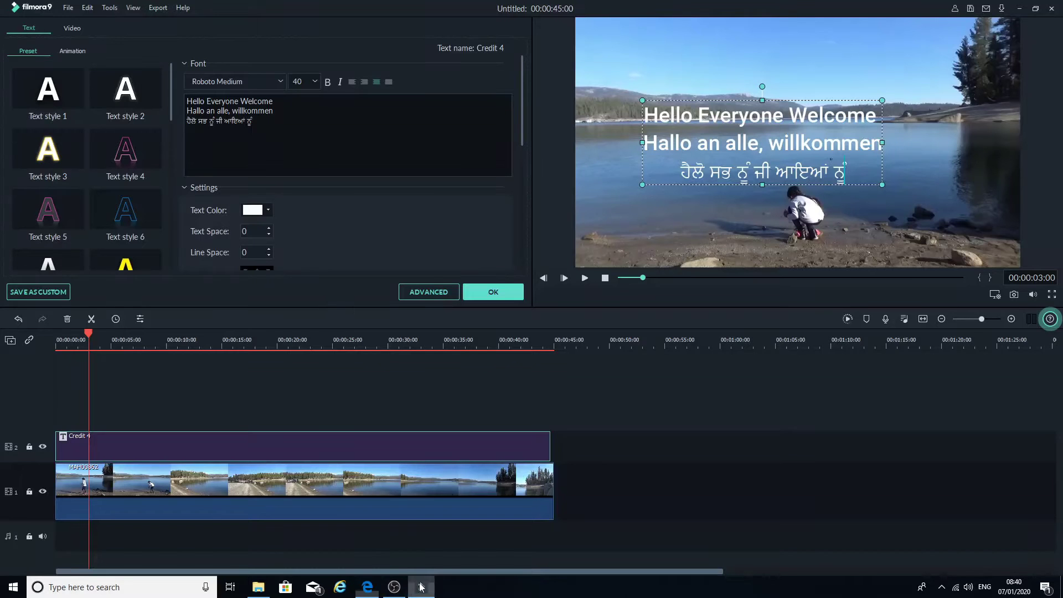
key(Return)
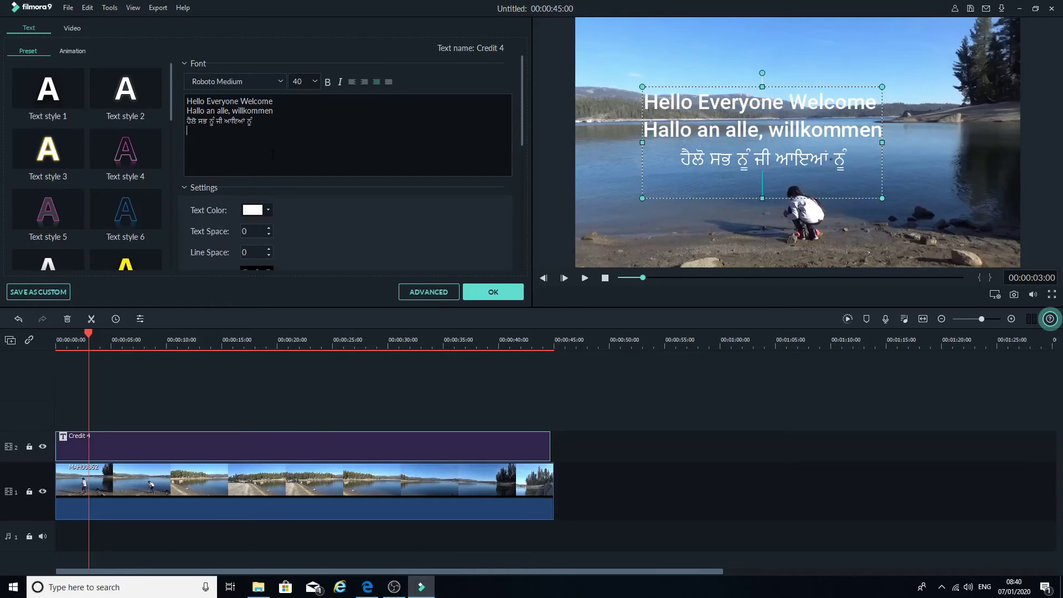
key(ctrl+v)
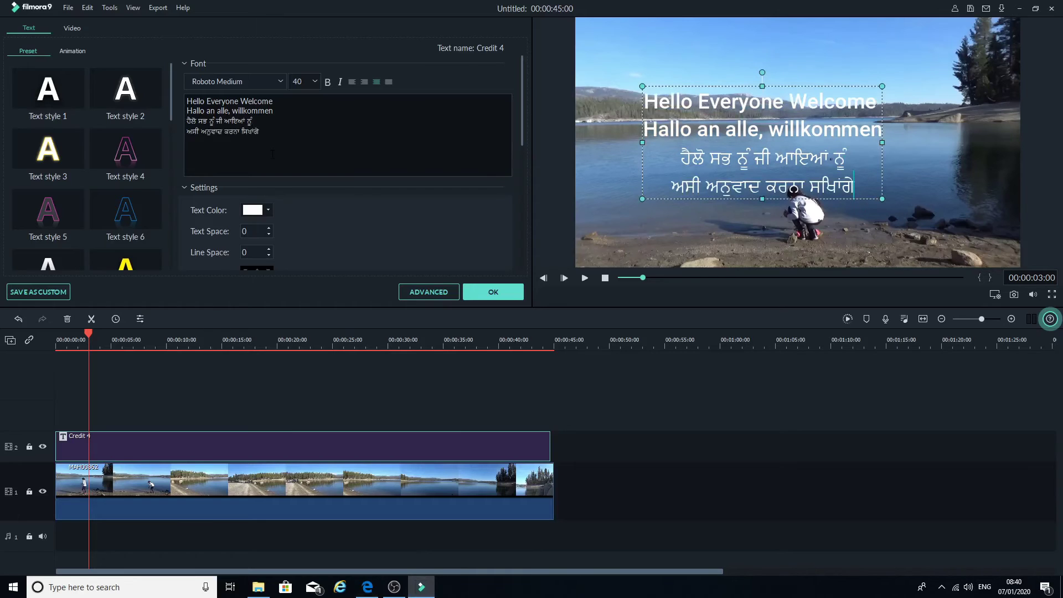
click(507, 298)
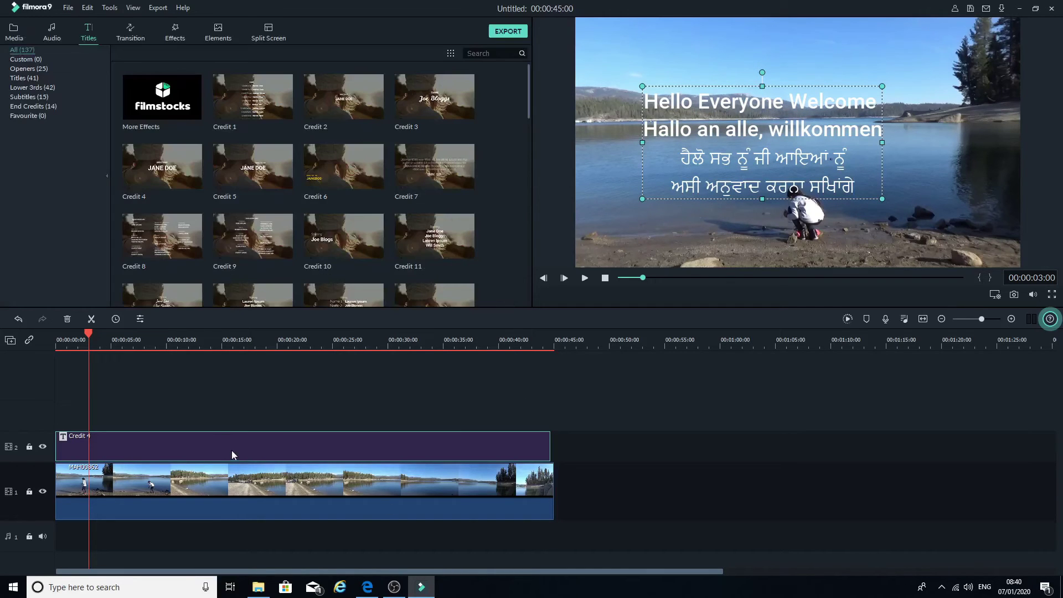
double_click(232, 451)
click(453, 292)
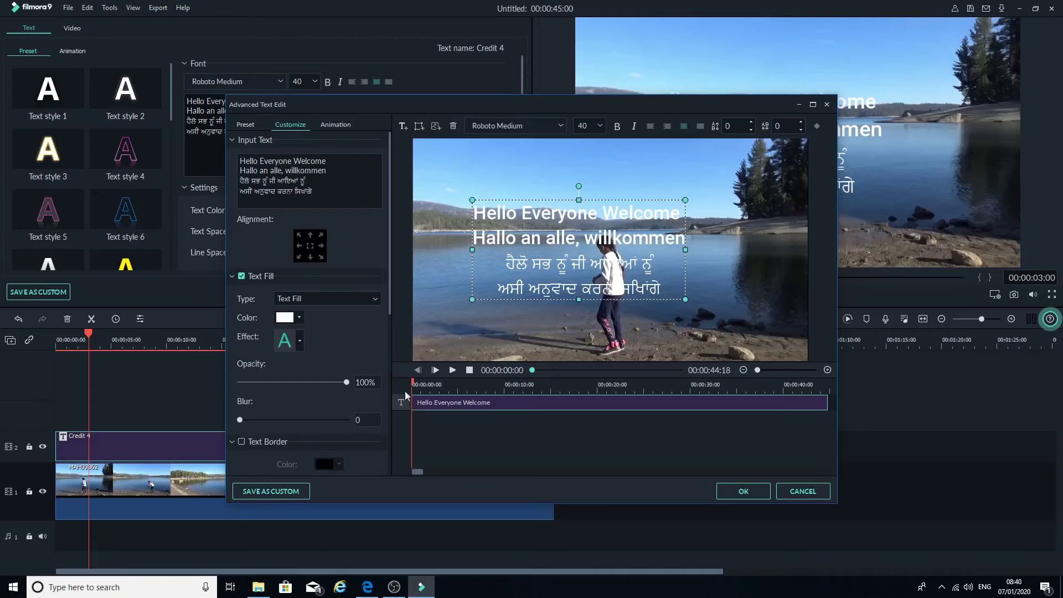
click(335, 126)
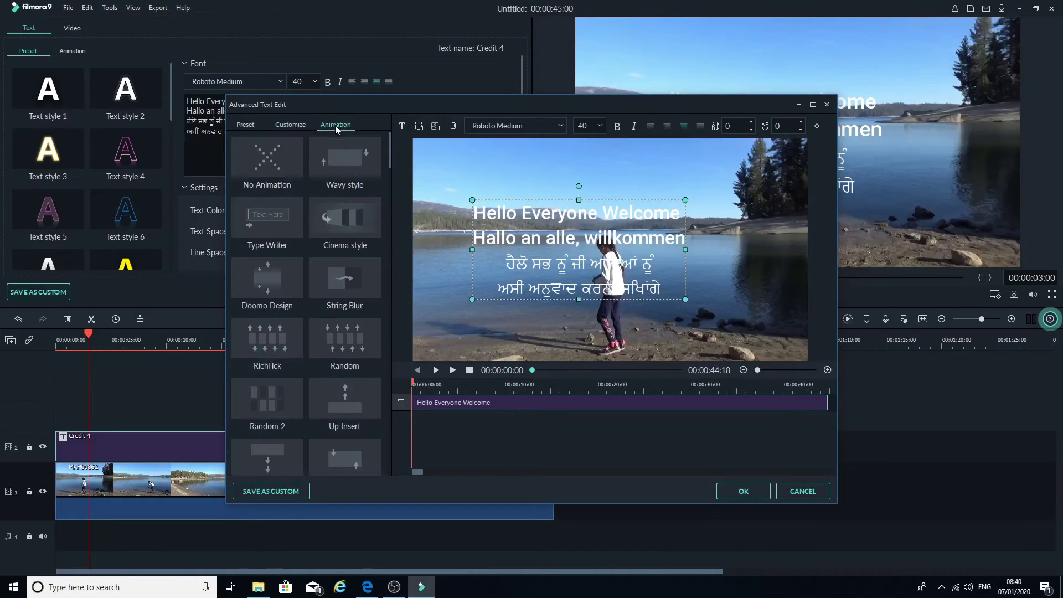
click(294, 125)
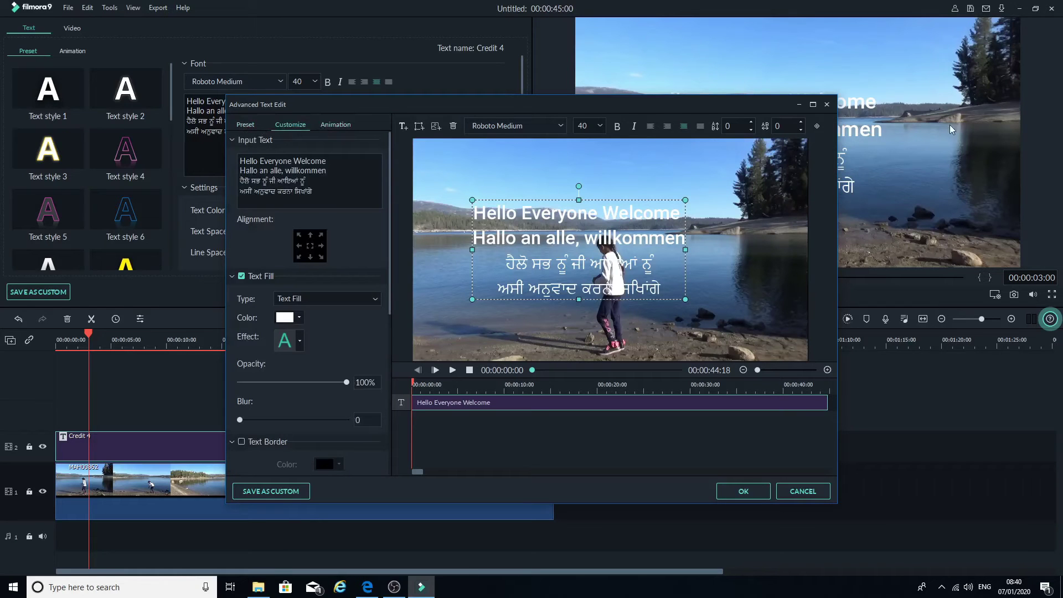
click(743, 491)
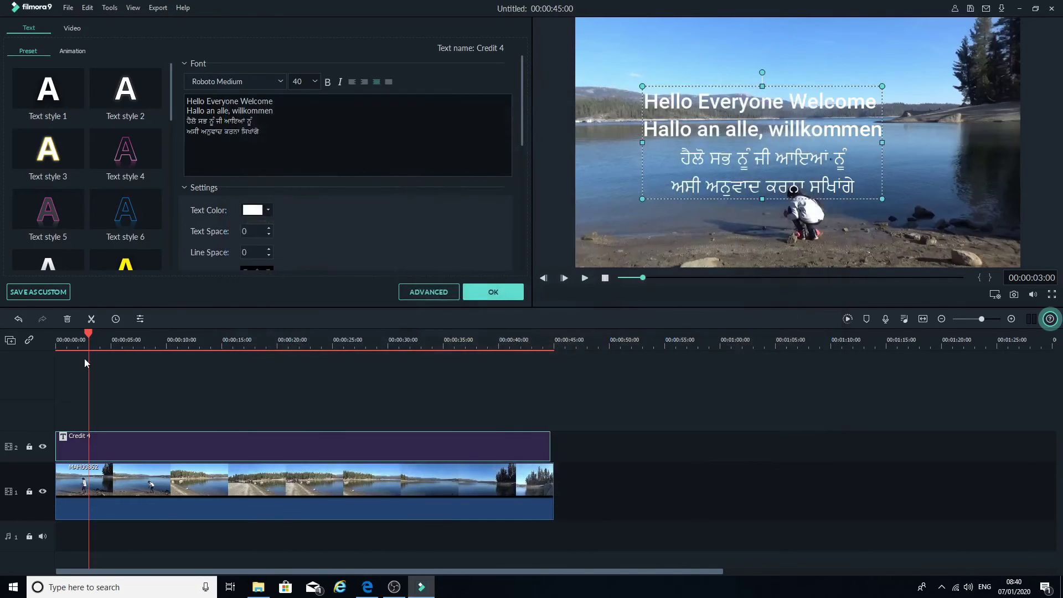
drag(87, 333, 49, 331)
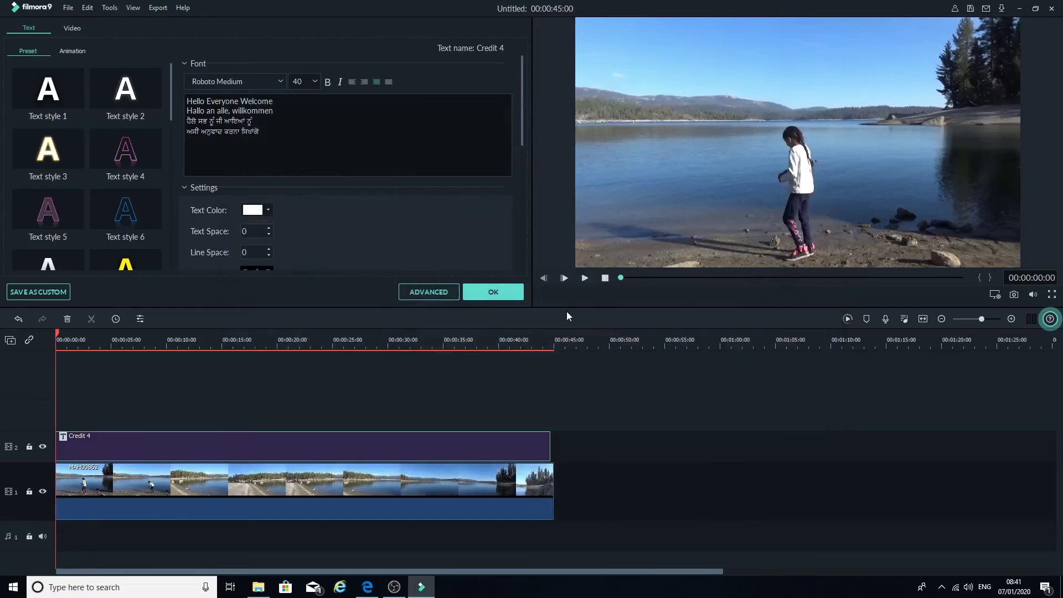
Confirm the title text and play the preview to check the four-line multilingual overlay.
click(505, 299)
click(586, 278)
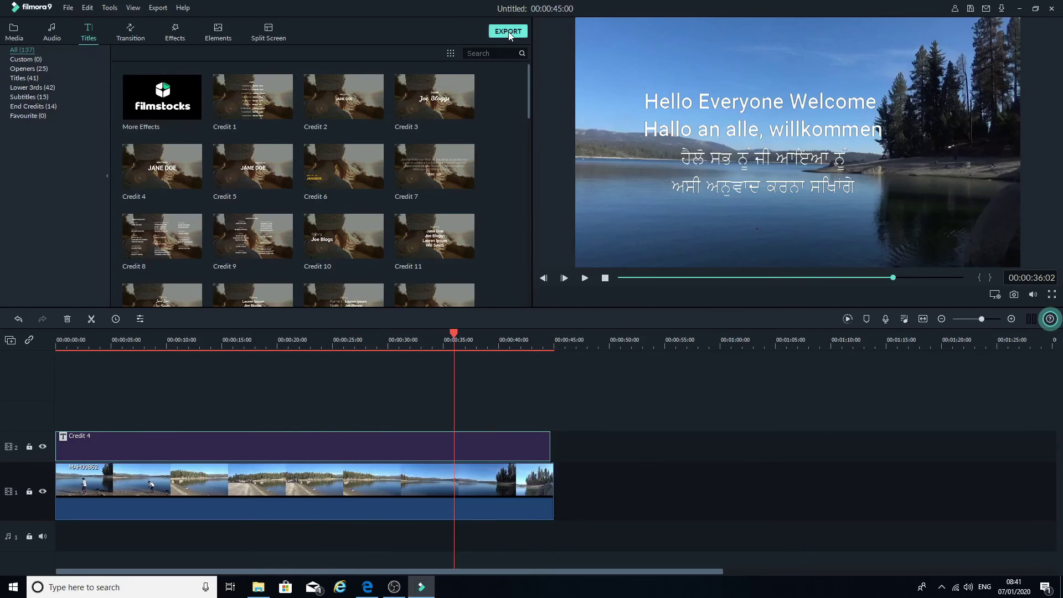
Export the project as the MP4 file 'translate 001', then close the export windows.
click(508, 31)
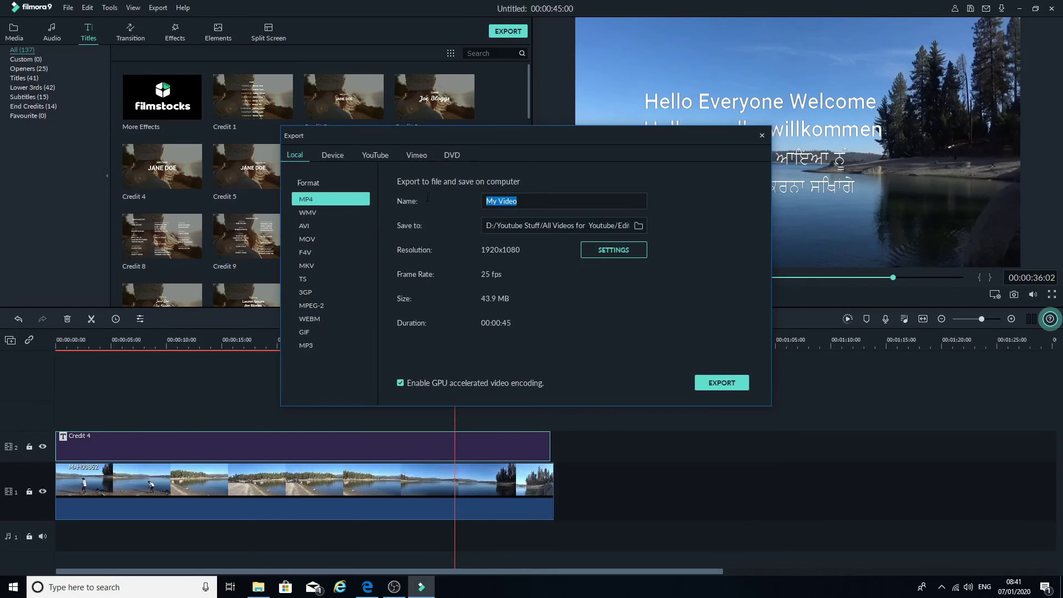
text(translate 001)
click(720, 387)
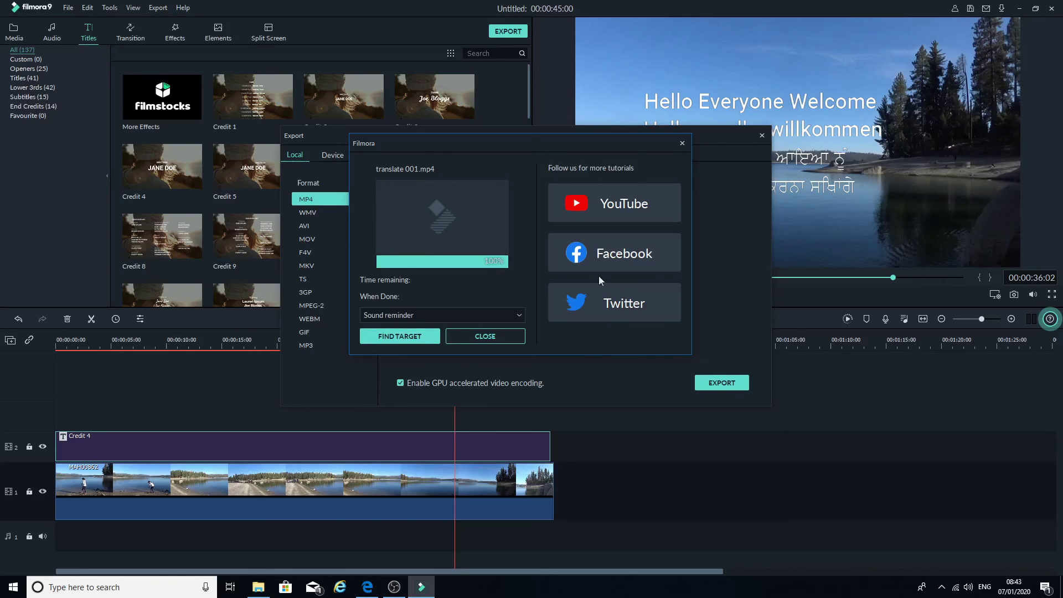
click(681, 144)
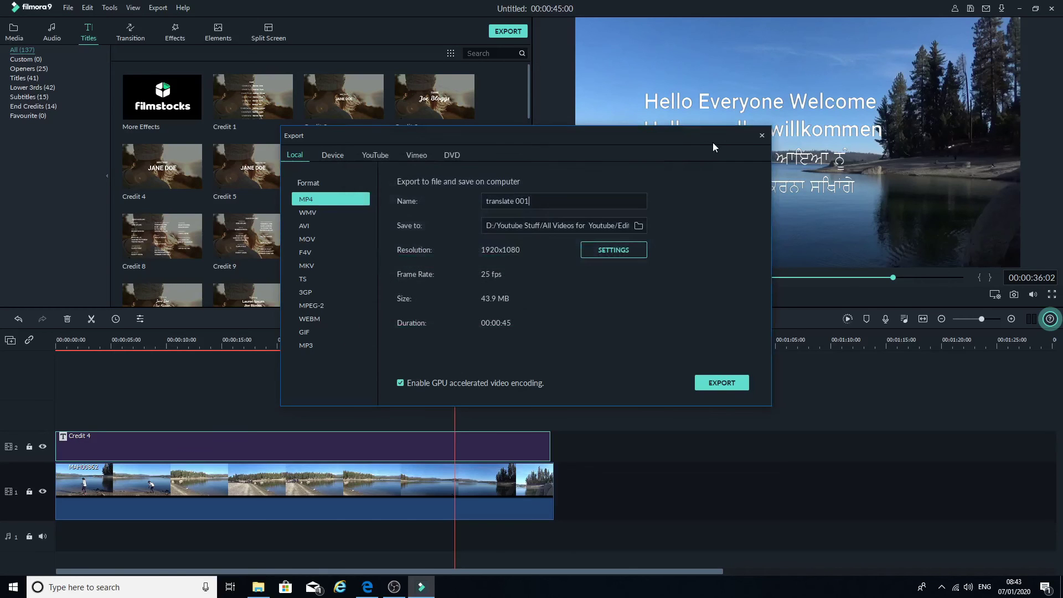
click(762, 135)
Open the exported 'translate 001' video from its folder for playback.
click(1019, 8)
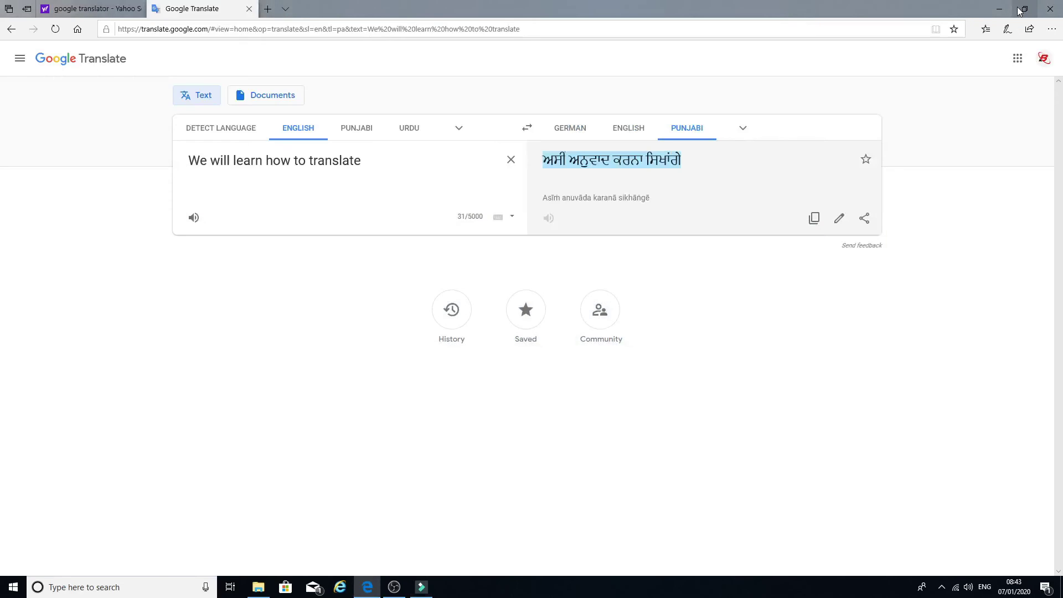
click(1004, 10)
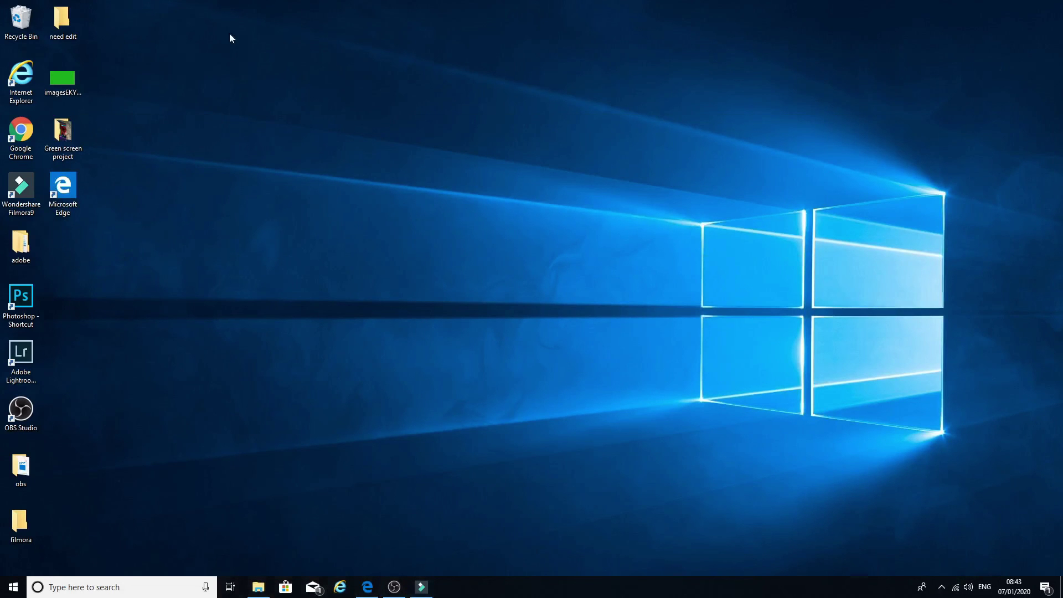
click(258, 587)
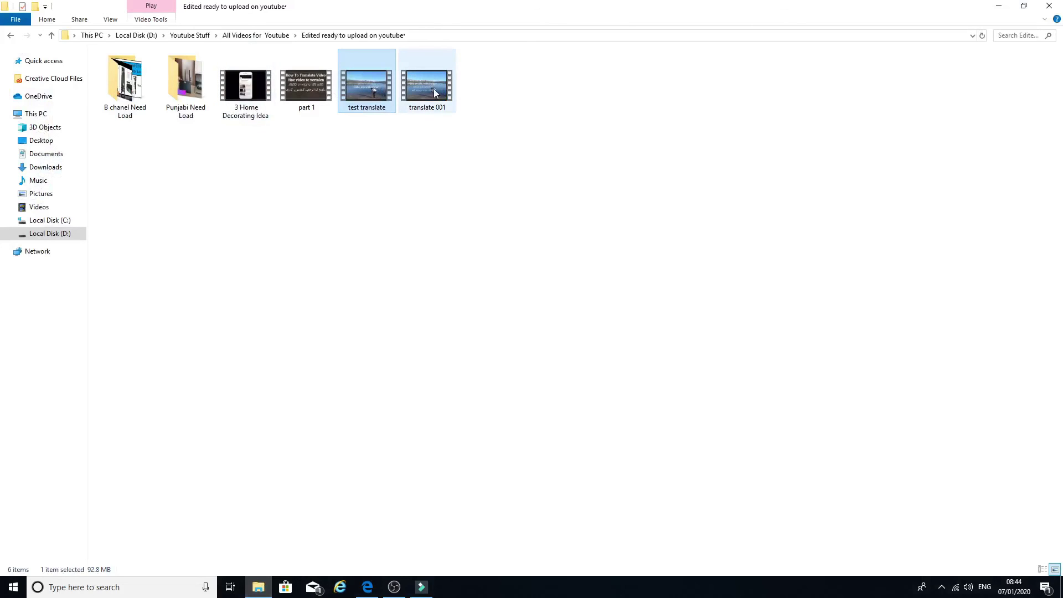
double_click(432, 86)
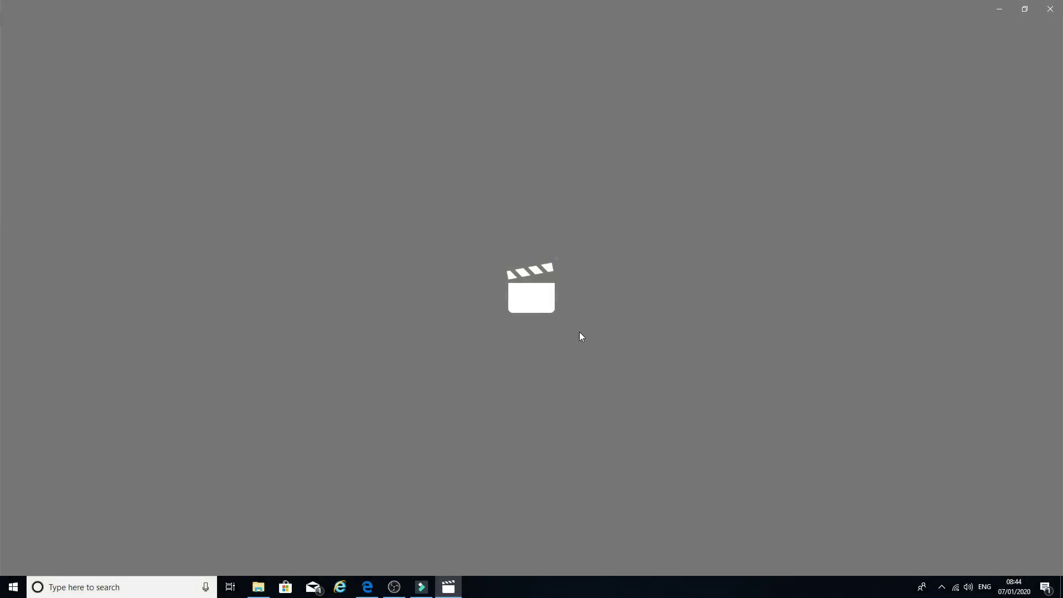